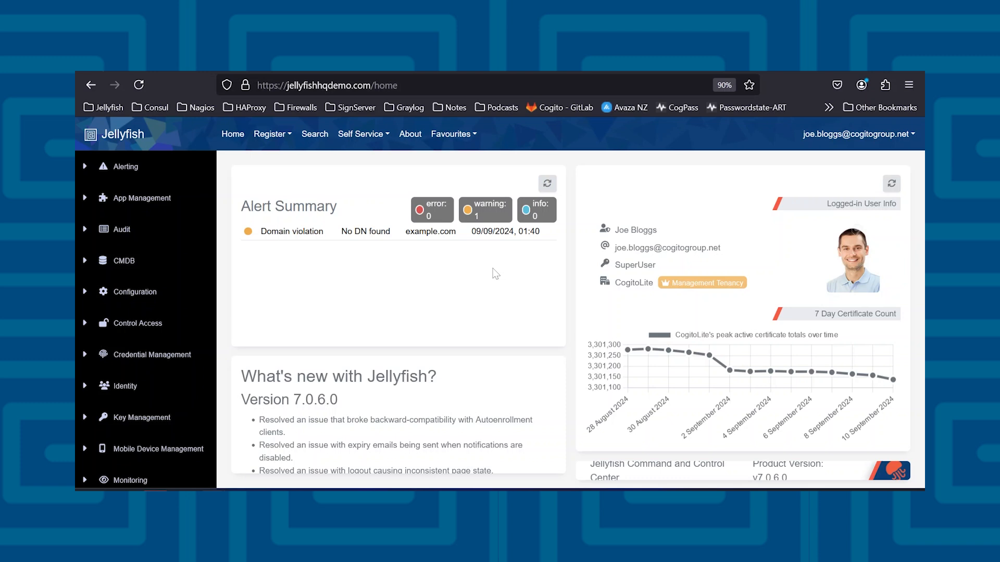
Step: Open Key Generation under Key Management and set the alias of the new asymmetric RSA_2048 sign-and-verify key to demo-key-01
click(150, 422)
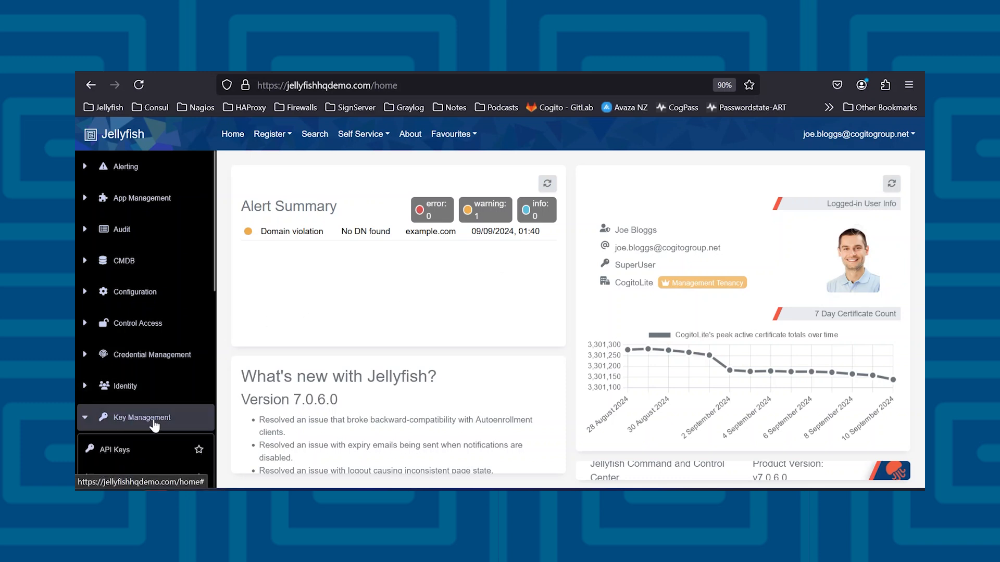
scroll(155, 426, down, 3)
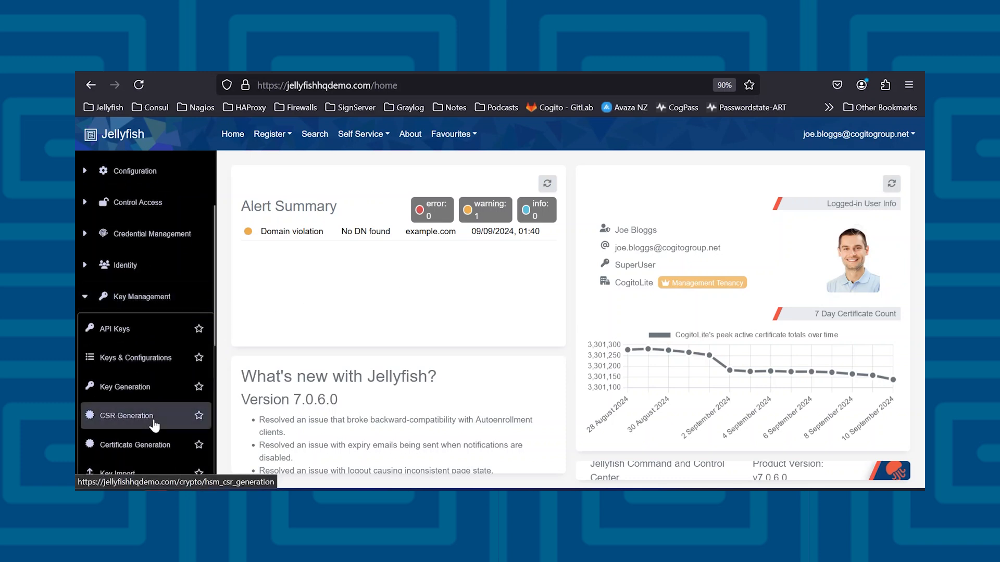
click(148, 388)
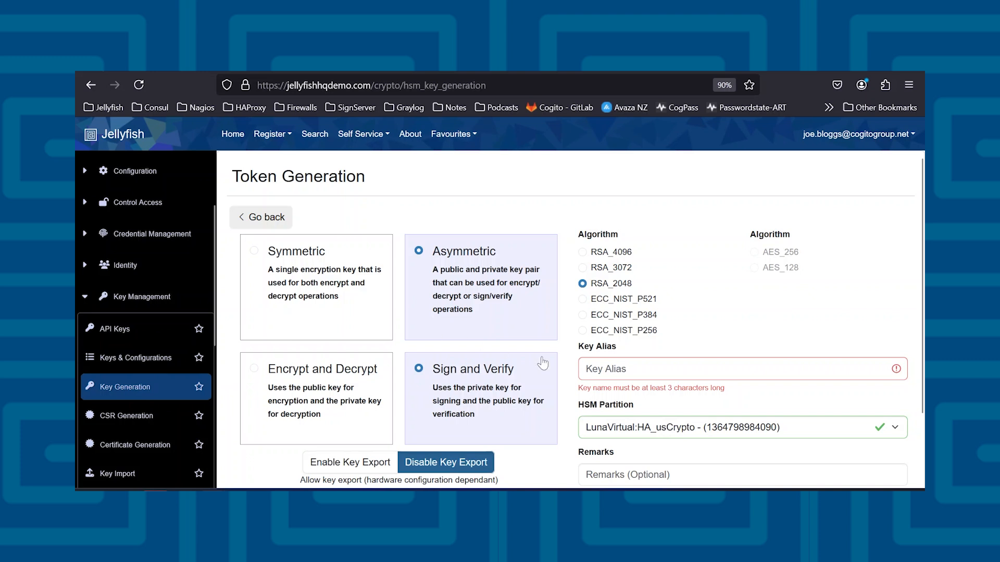
click(659, 368)
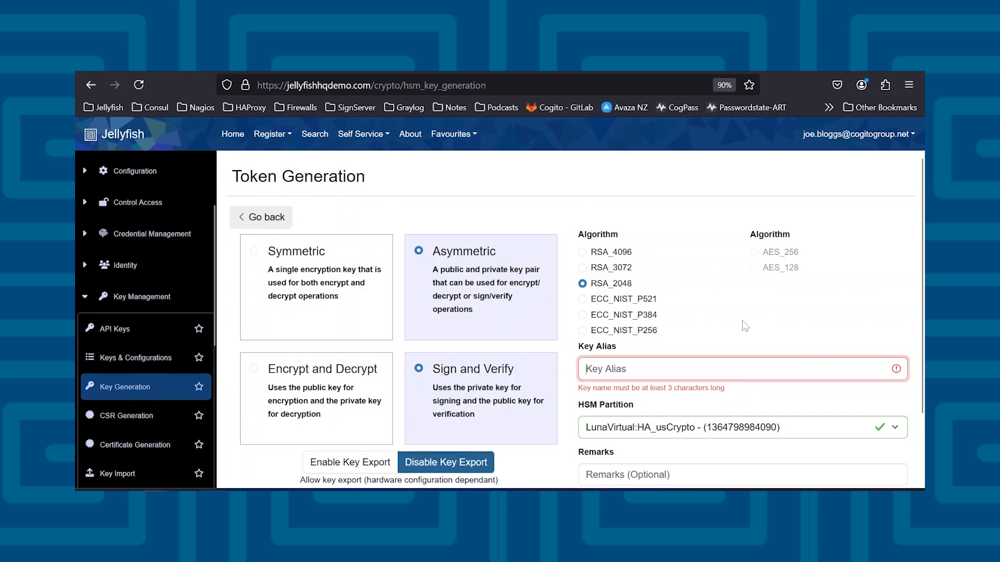
text(demo-key-01)
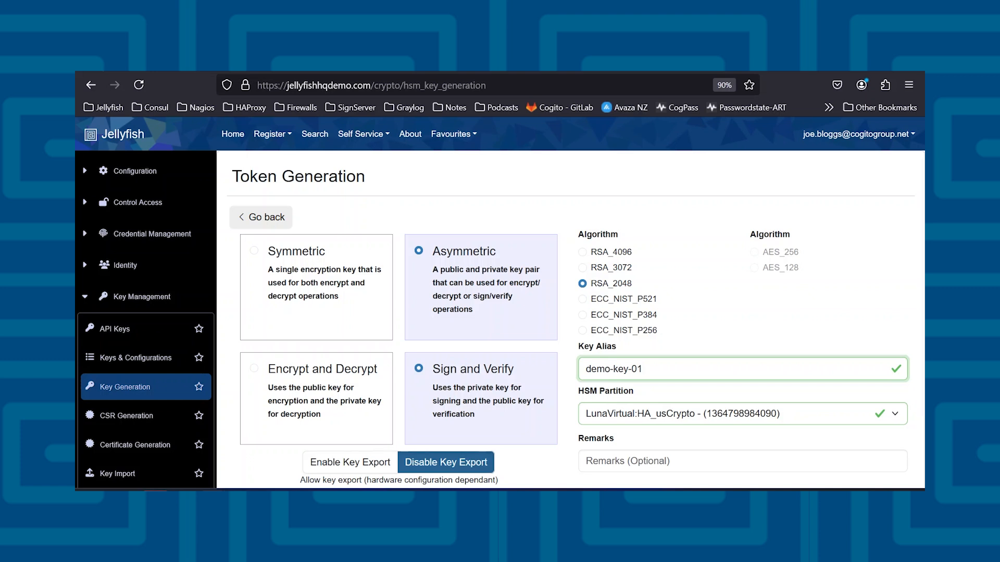
key(ctrl+a)
Step: Assign the key to the nCipher Corp. Ltd:usCrypto HSM partition and enable key export
scroll(700, 360, down, 3)
click(688, 340)
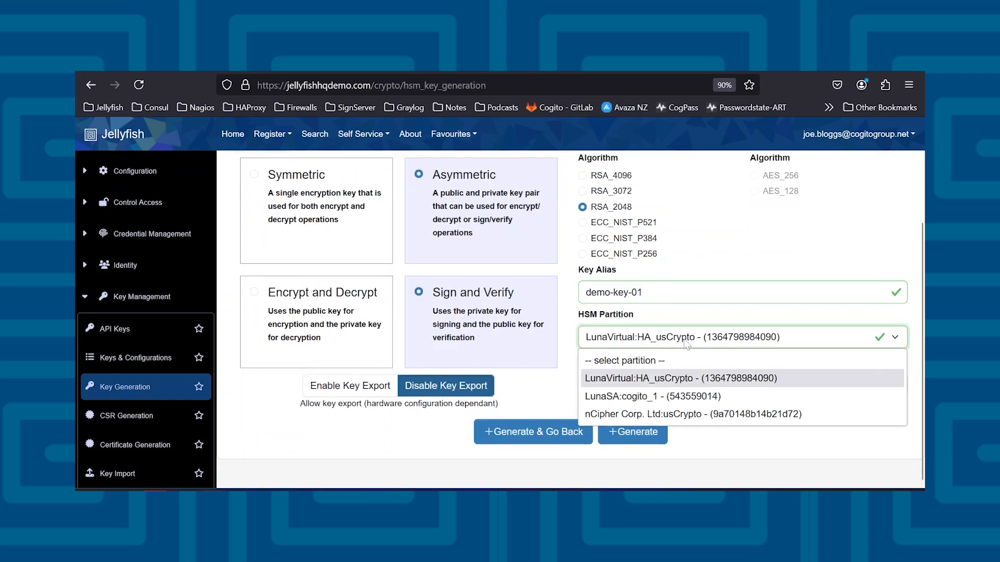
click(636, 411)
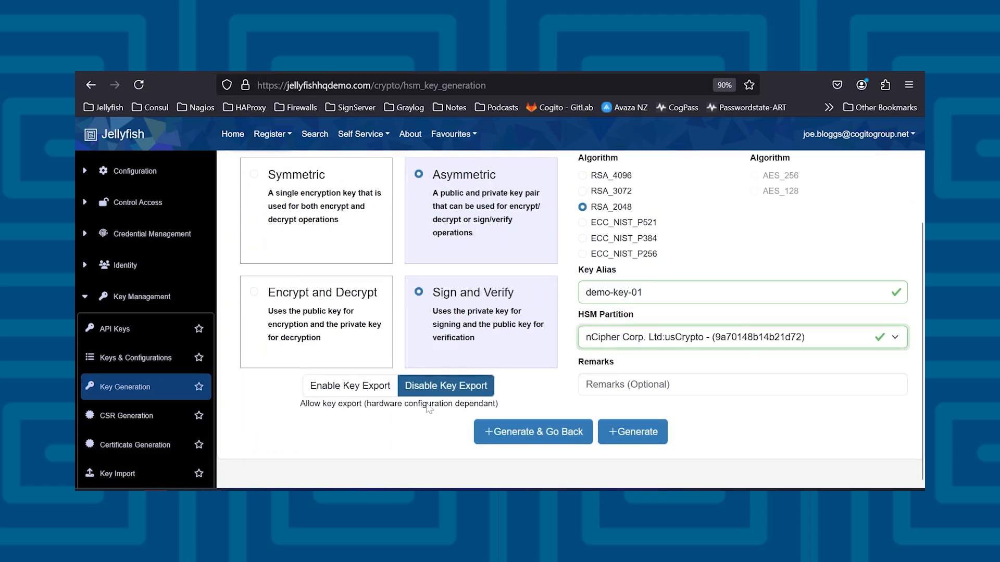
click(375, 384)
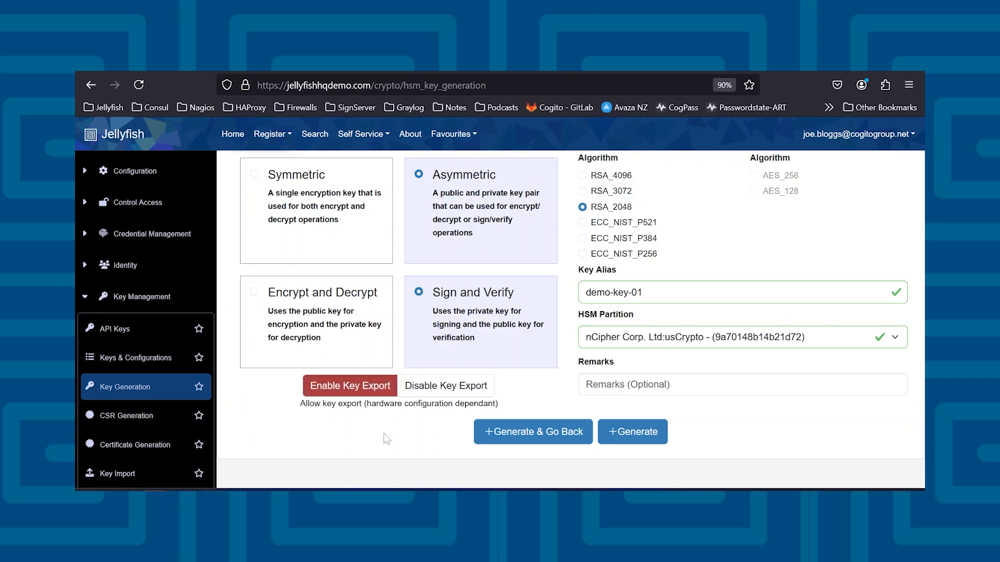
Step: Set the key's remarks to Document Signer and generate the key
click(654, 392)
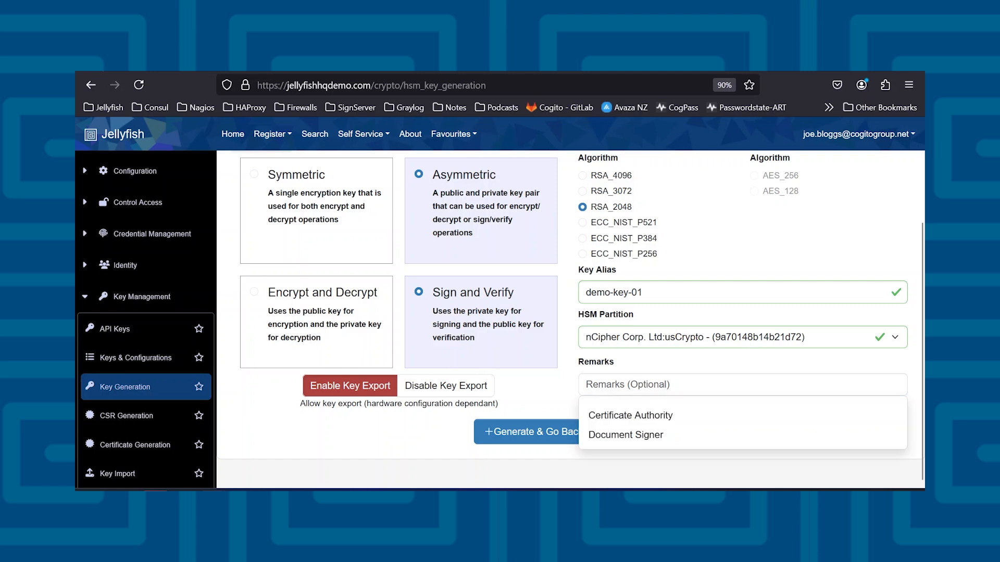
click(629, 434)
scroll(654, 409, up, 1)
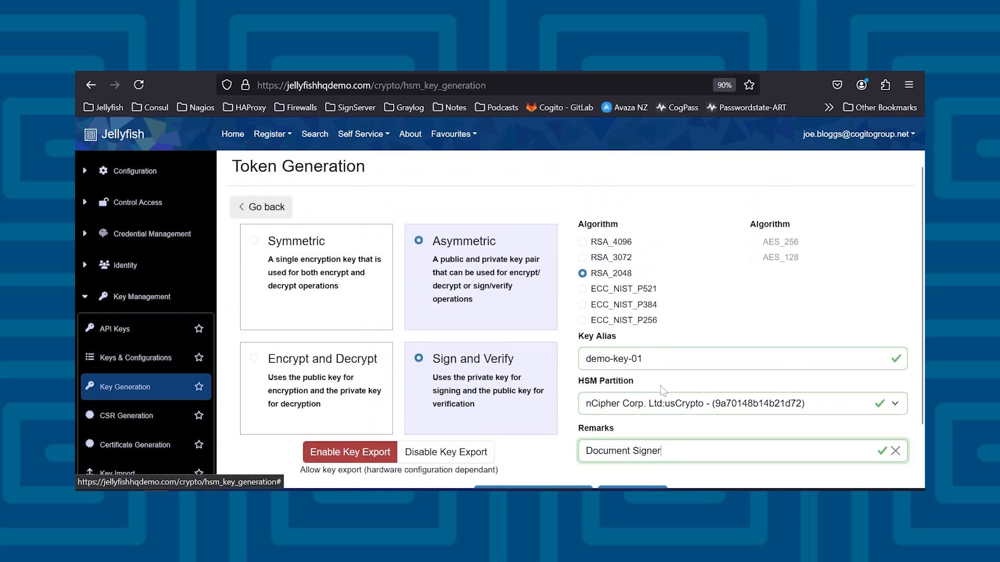
scroll(660, 386, down, 2)
click(575, 429)
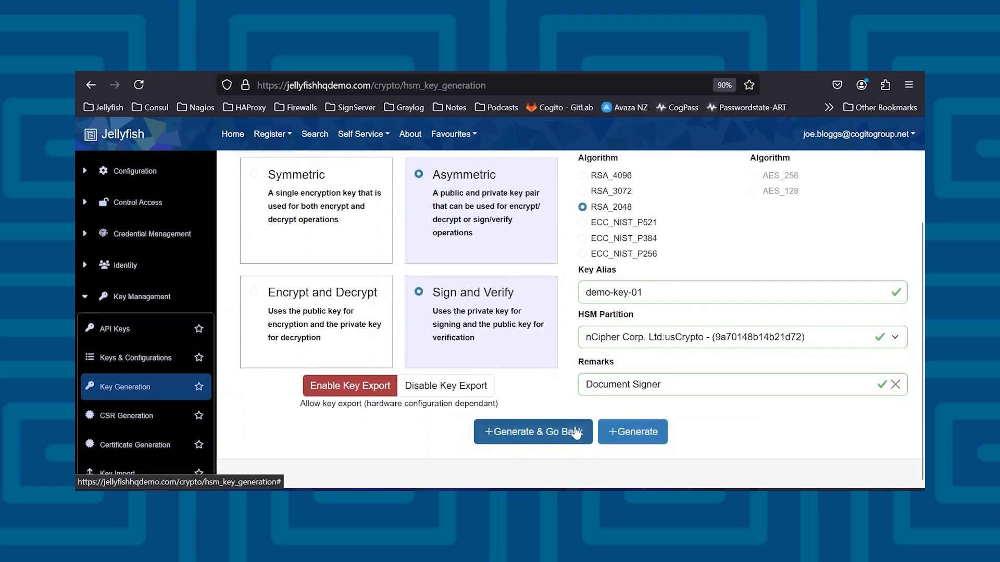
click(618, 441)
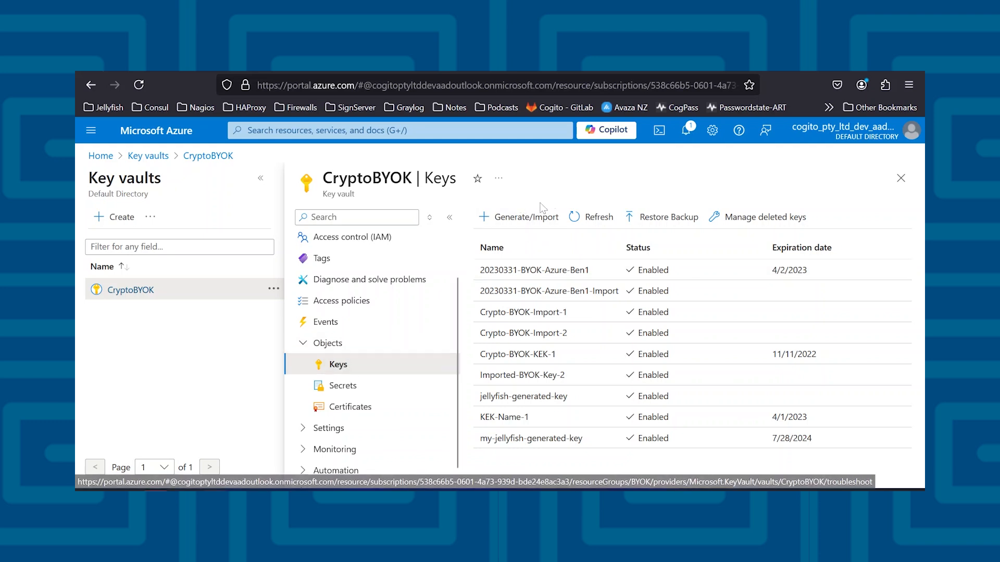
Step: In the Azure CryptoBYOK vault, start a new key with the option Generate Key Encryption Key for Importing HSM-protected Keys
click(532, 215)
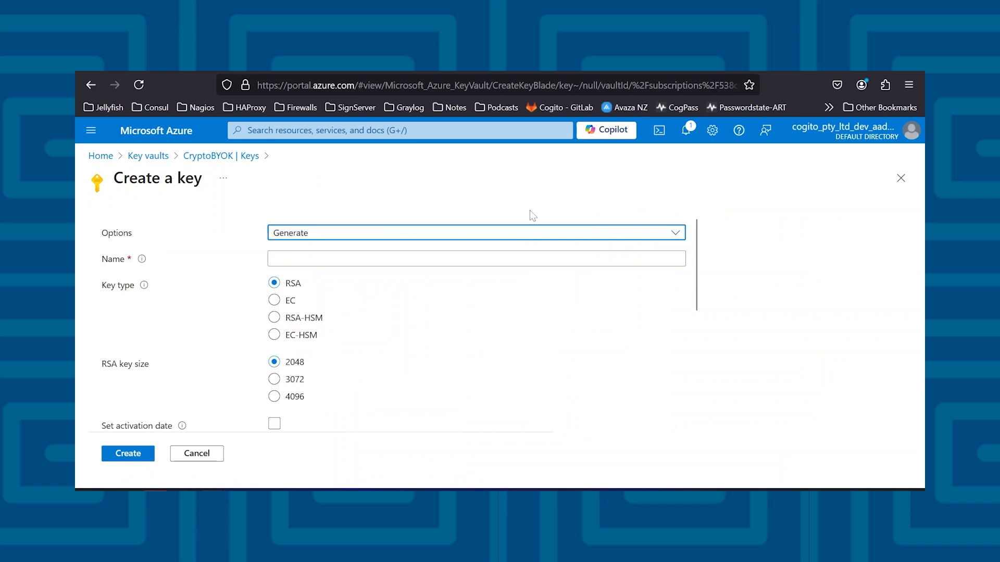
click(472, 237)
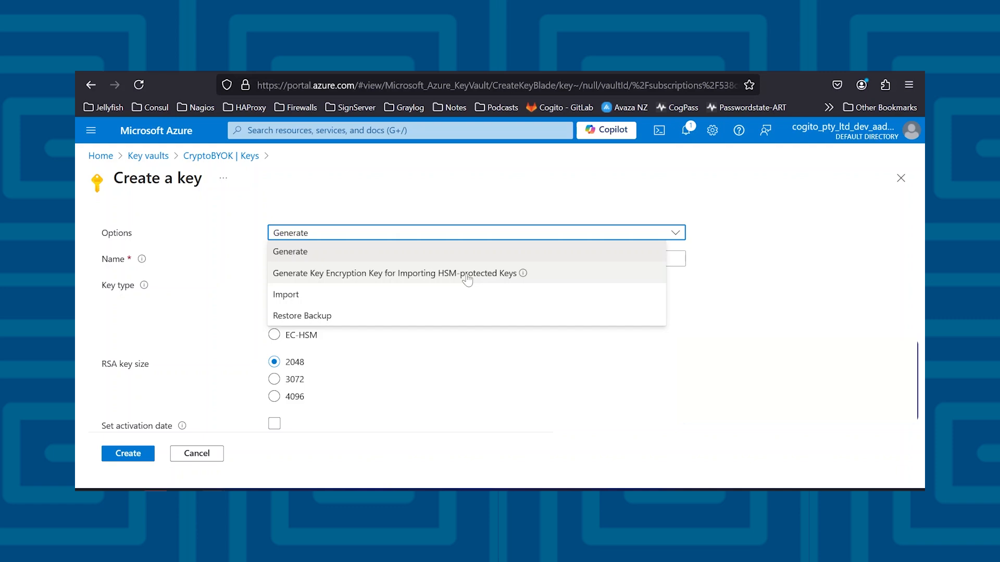
click(467, 274)
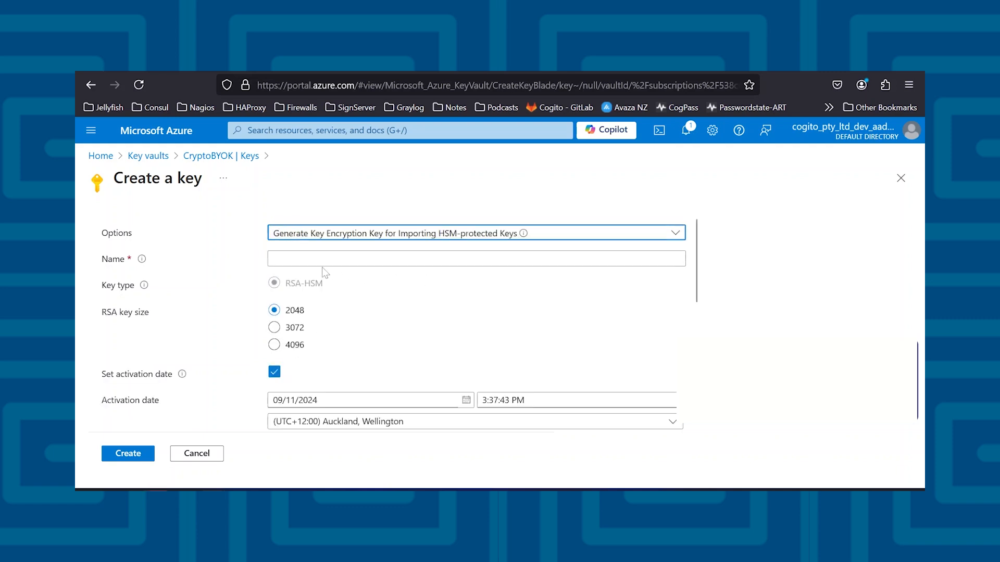
Step: Name the key encryption key demo-key-01-kek and create it with the remaining settings at their defaults
click(307, 259)
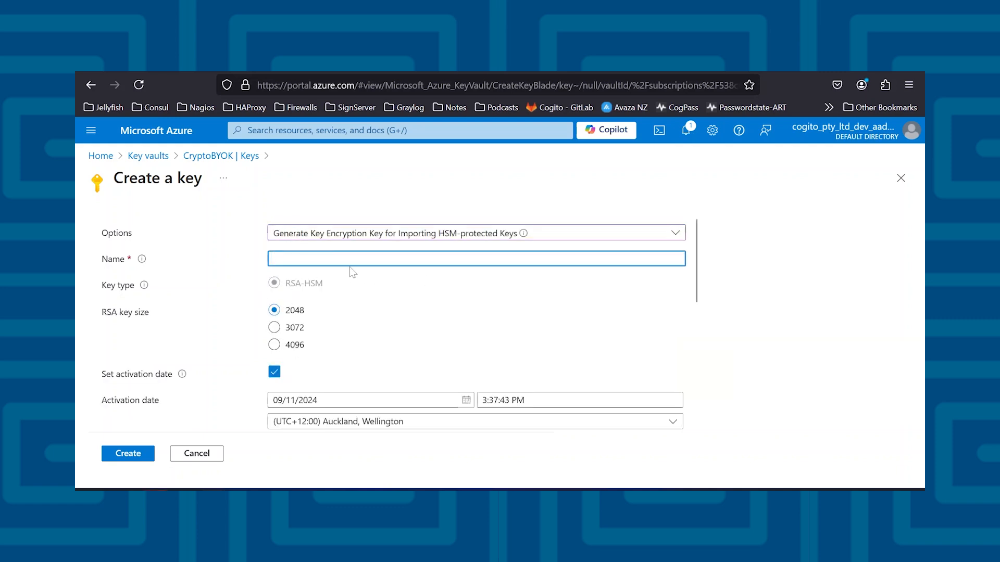
text(demo-key-01-kek)
scroll(379, 323, down, 4)
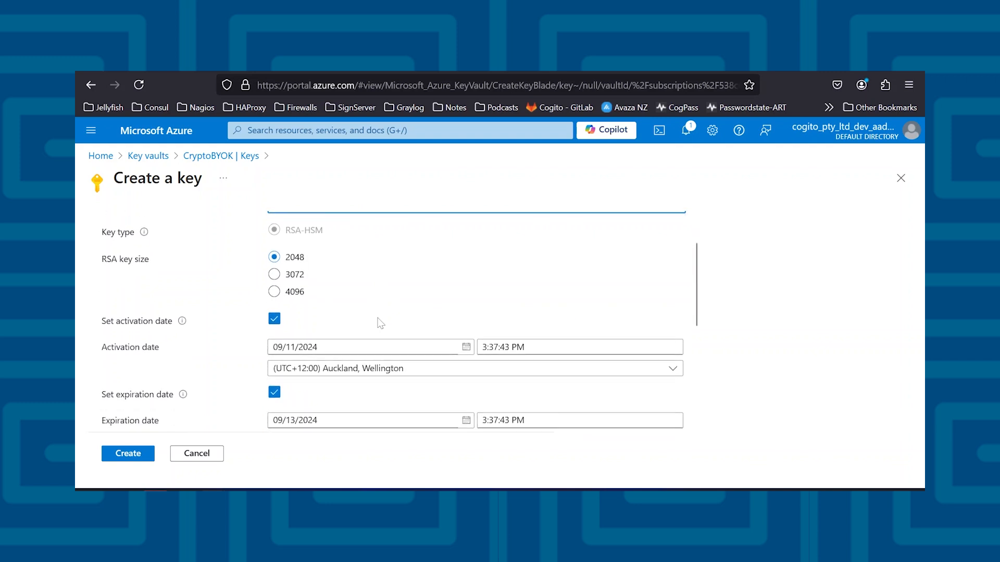
scroll(379, 323, down, 3)
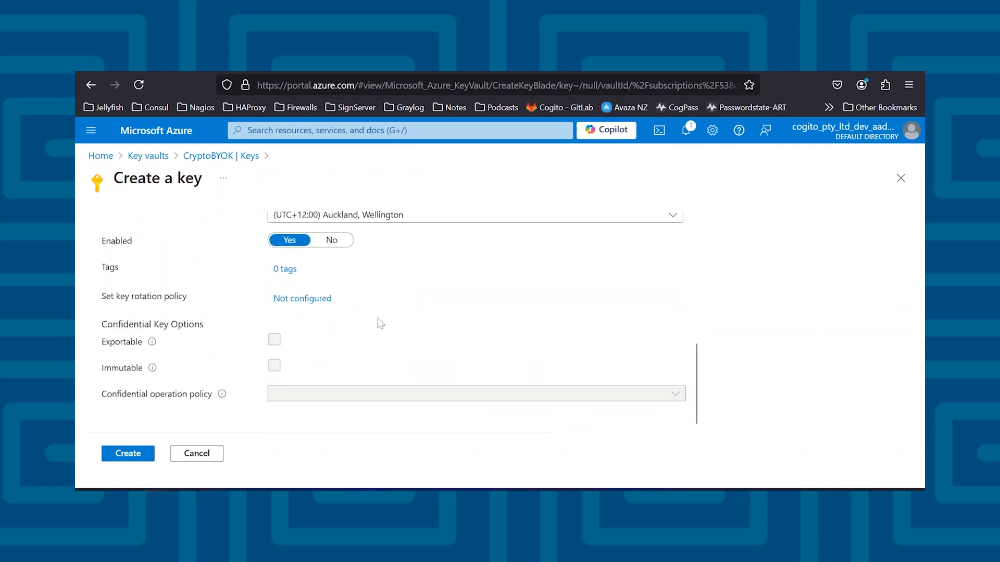
click(125, 465)
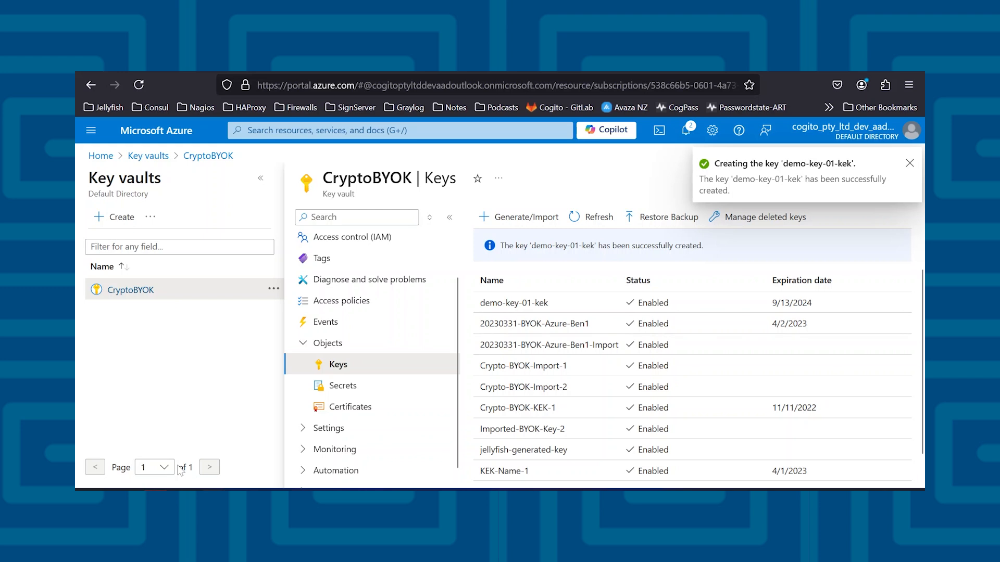
Step: Open the current version of demo-key-01-kek and download its public key as a PEM file
click(520, 302)
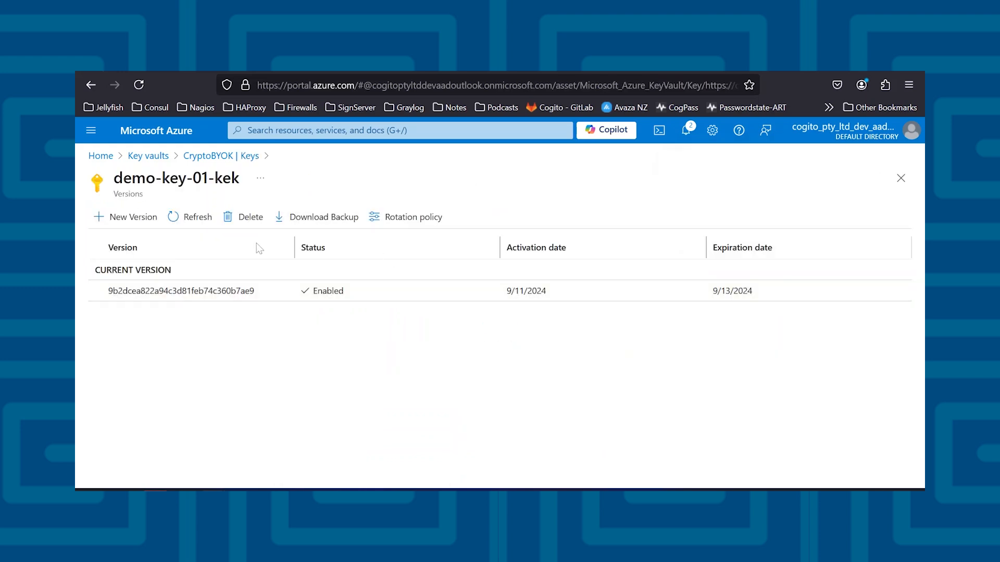
click(208, 290)
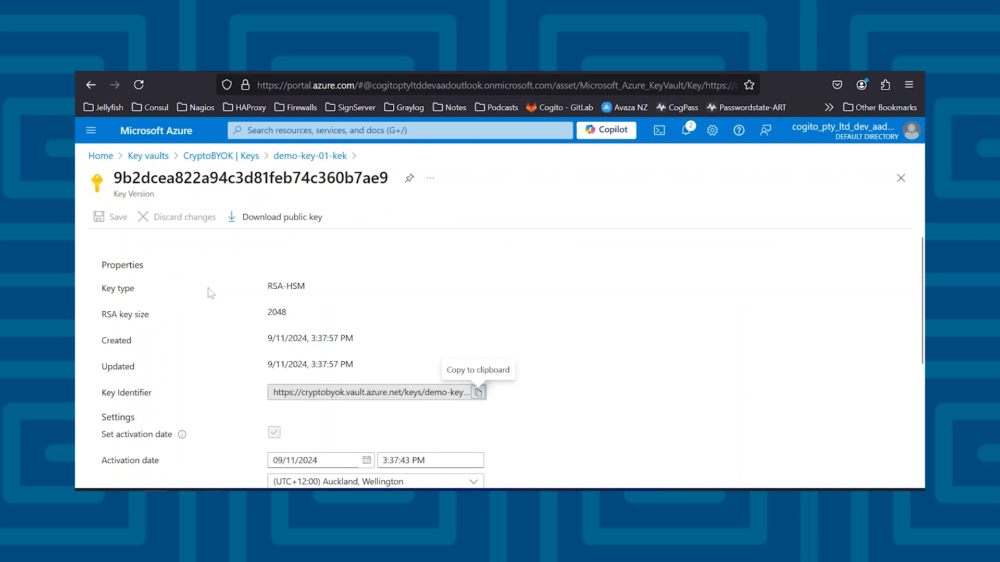
click(307, 229)
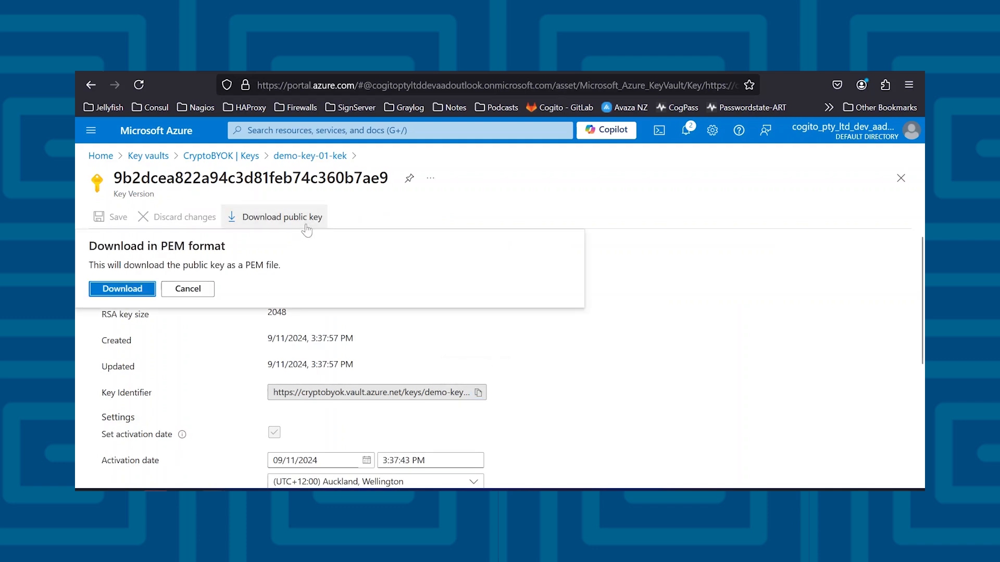
click(136, 289)
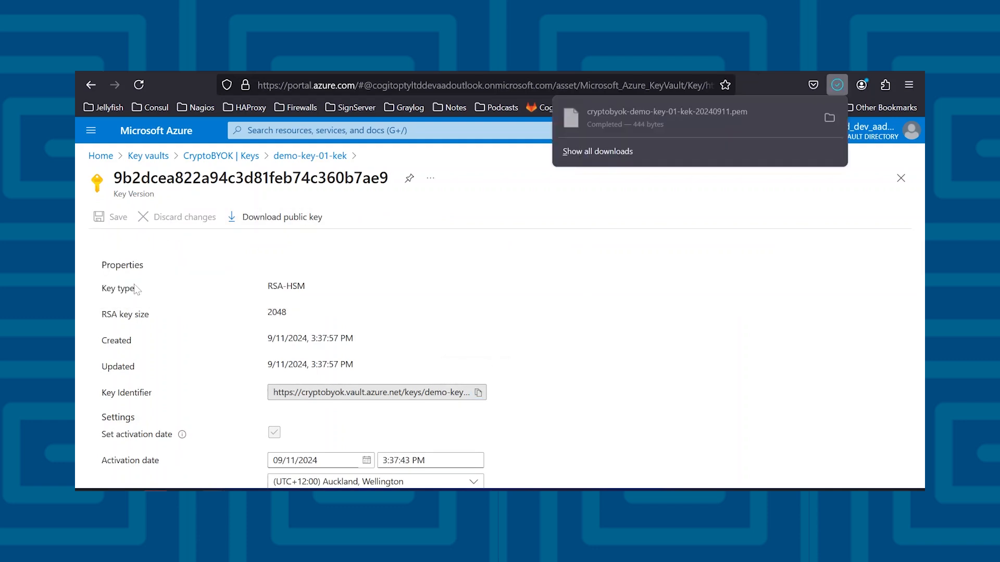
Step: Open the downloaded PEM file in a text editor to inspect the public key, and close it again
click(702, 109)
click(485, 227)
click(458, 413)
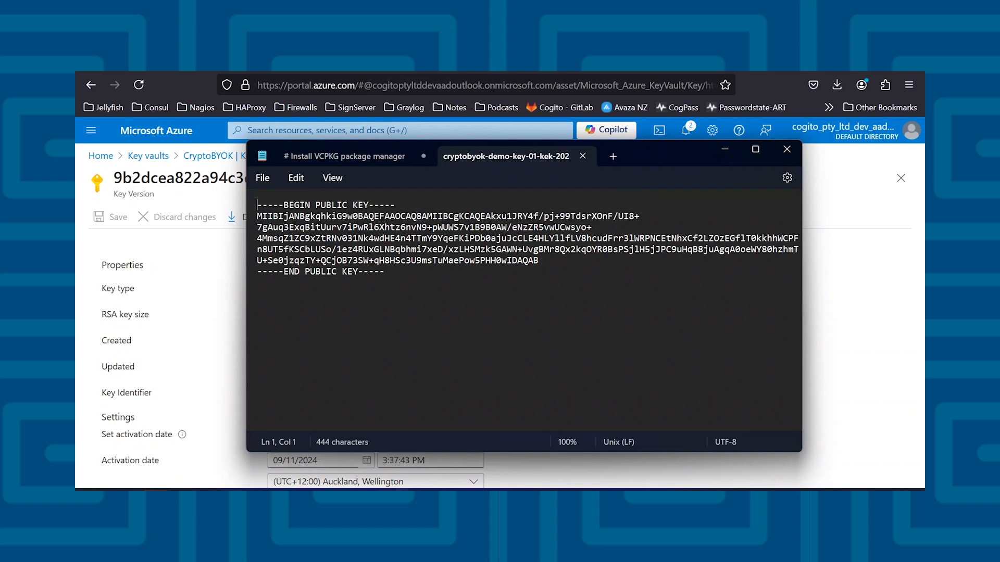
click(583, 154)
click(727, 151)
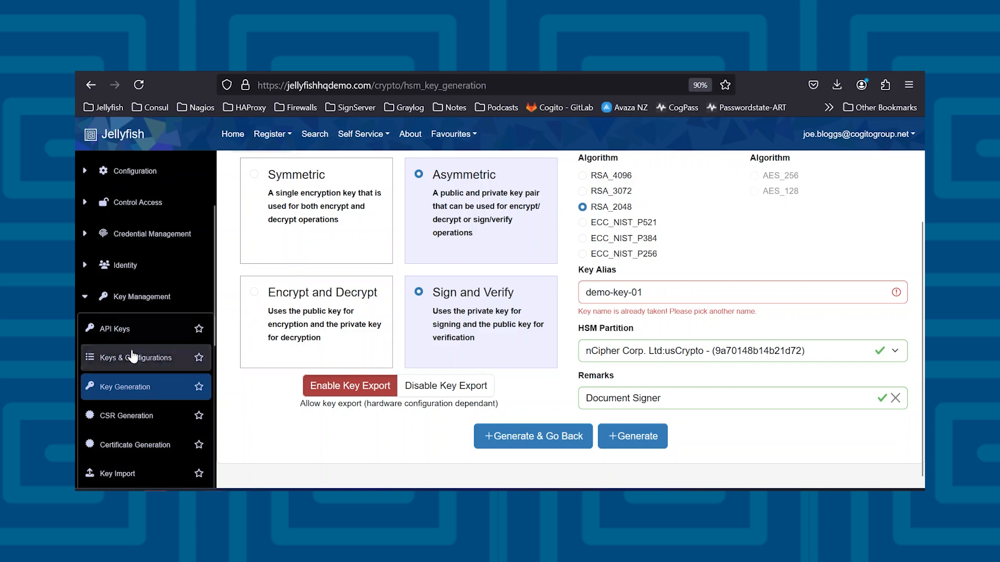
Step: In Jellyfish, open Key Export and select demo-key-01 - PrivateKey as the key to export
scroll(132, 357, down, 2)
scroll(131, 356, down, 1)
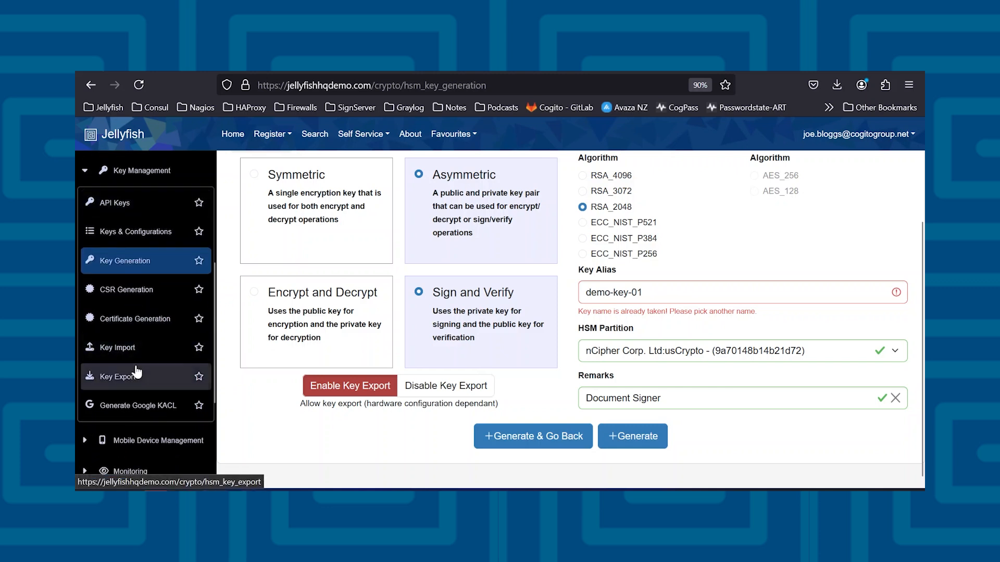
click(135, 374)
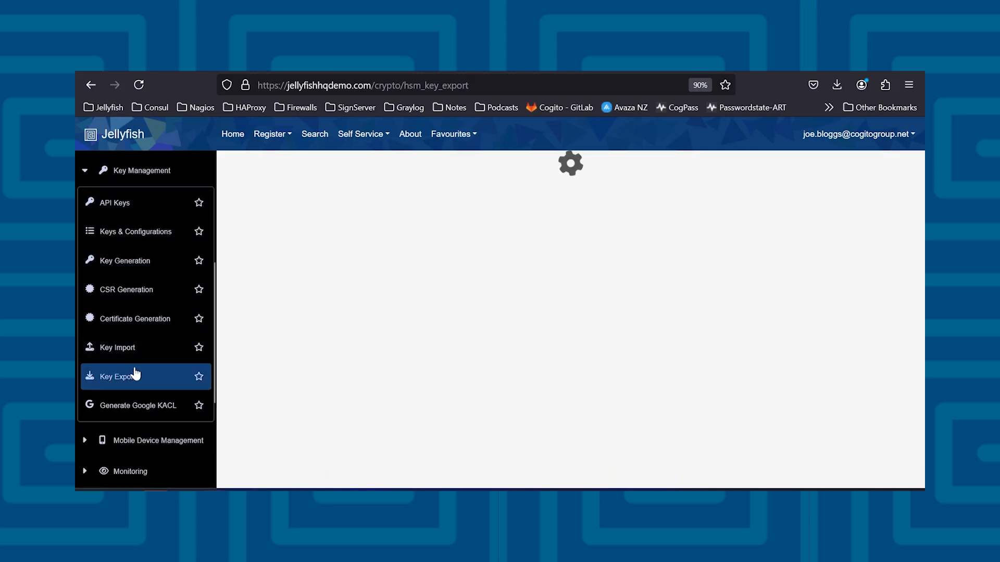
click(334, 254)
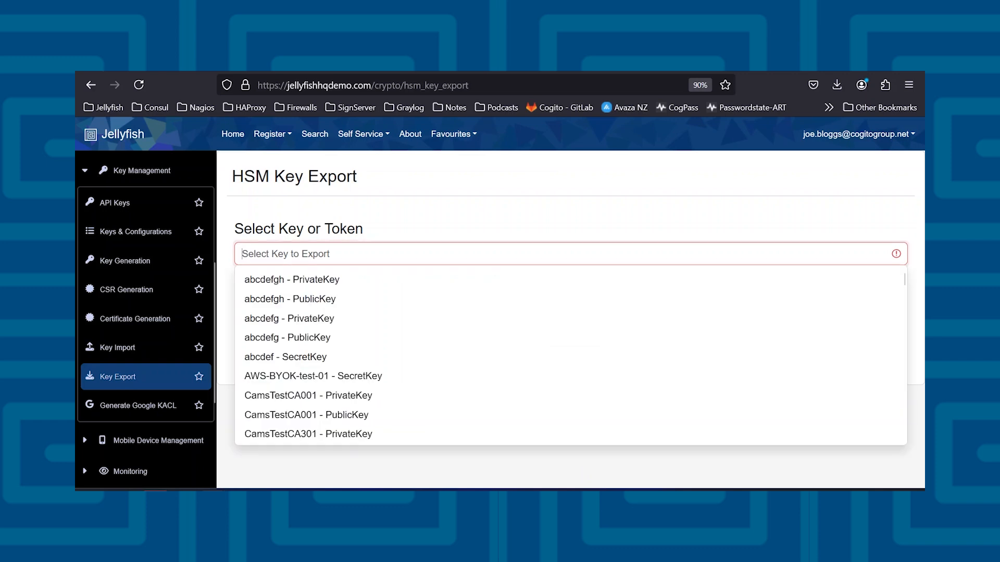
text(demo-key-01)
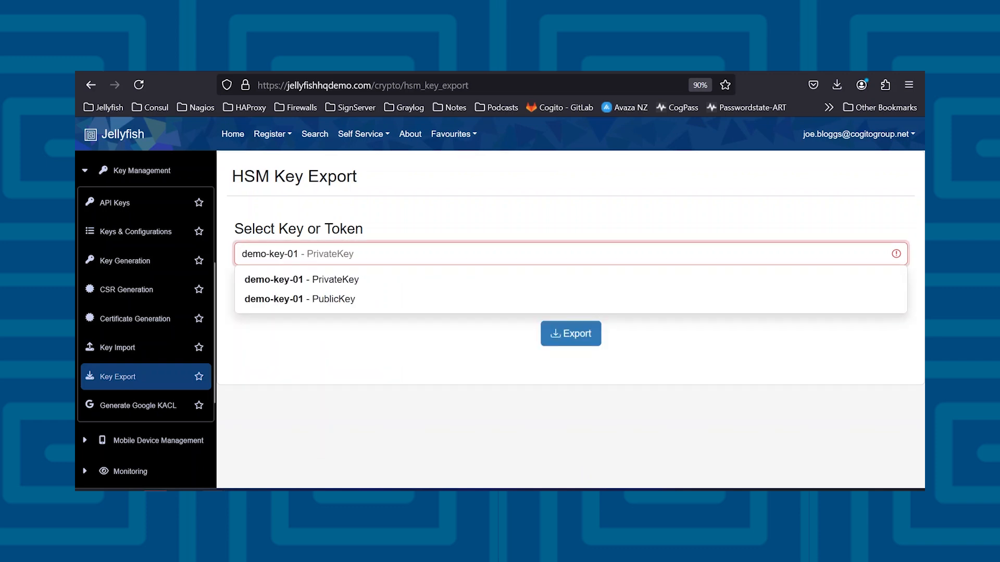
click(346, 281)
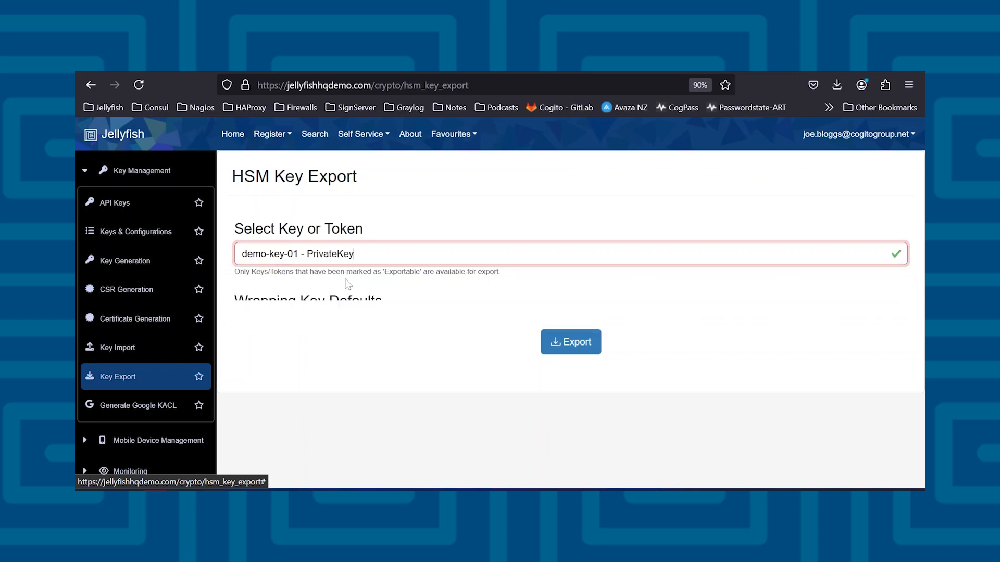
Step: Choose the Azure KeyVault wrapping key defaults so the key is wrapped in Azure BYOK compatible format
scroll(348, 284, down, 2)
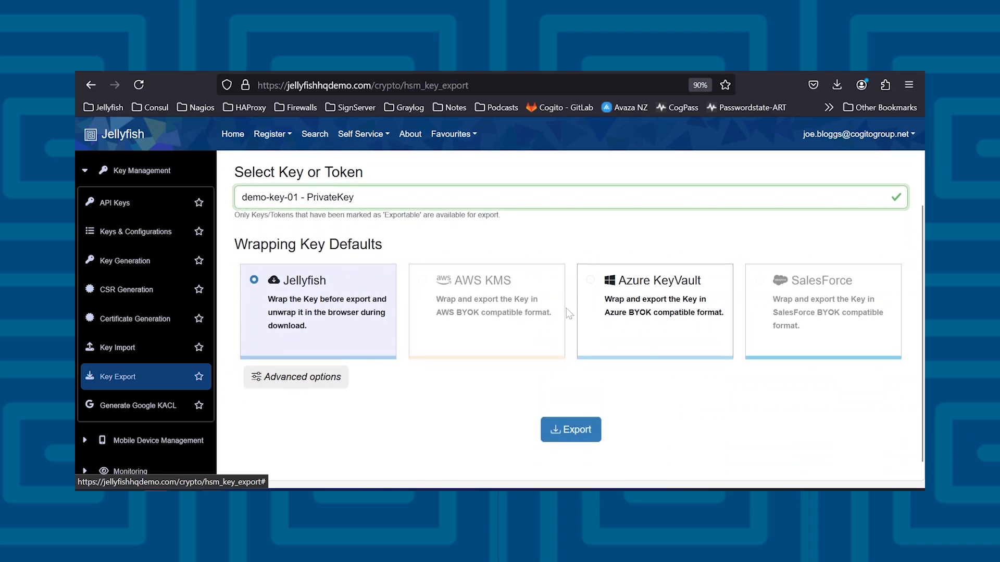
click(679, 300)
scroll(633, 294, down, 1)
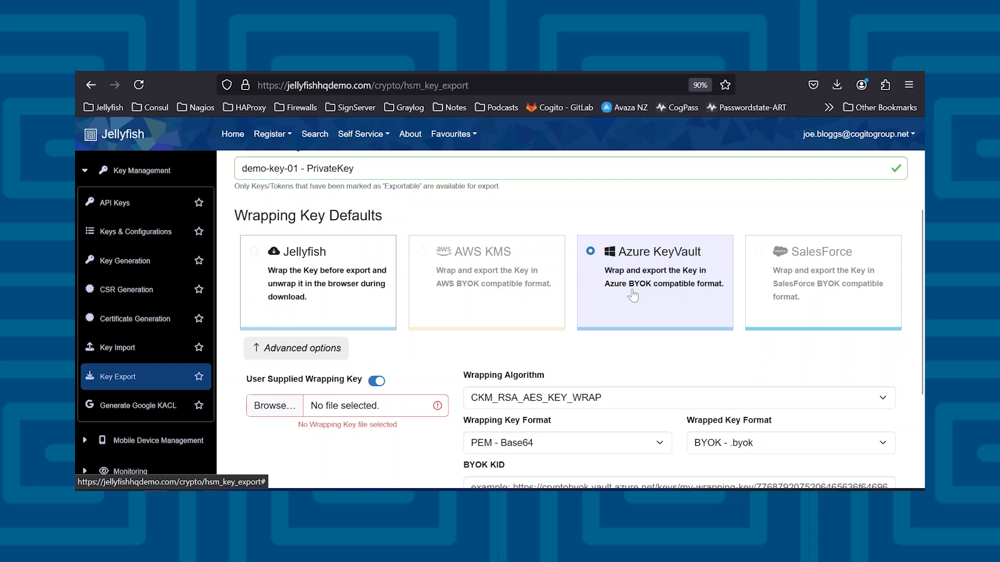
scroll(632, 296, down, 3)
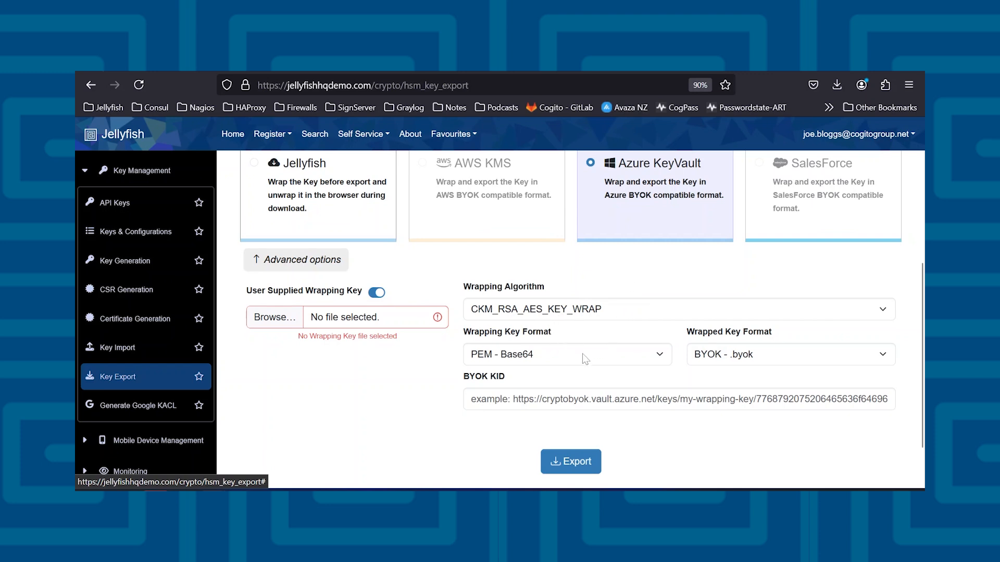
Step: Supply the downloaded demo-key-01-kek public key PEM file as the user supplied wrapping key
click(381, 326)
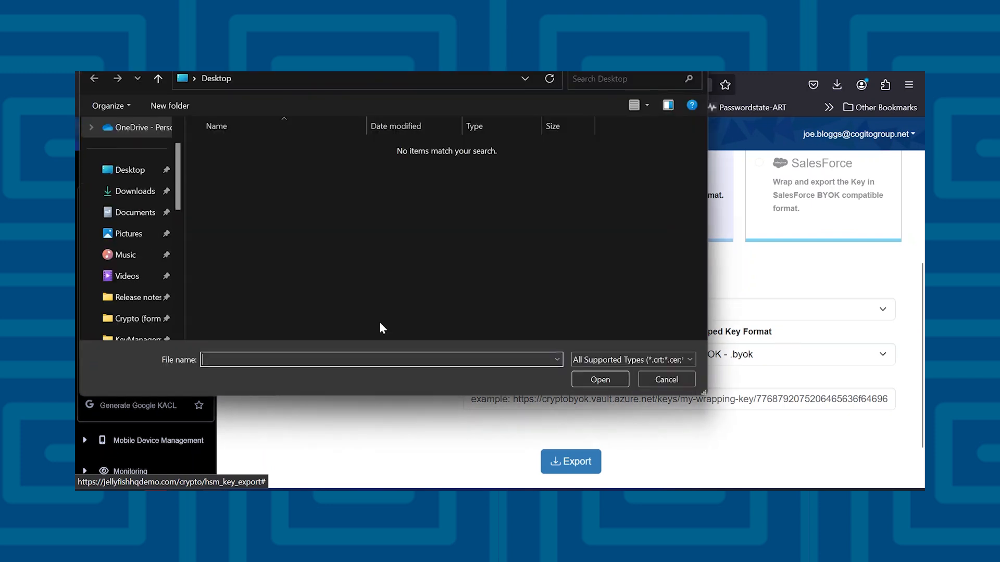
click(157, 191)
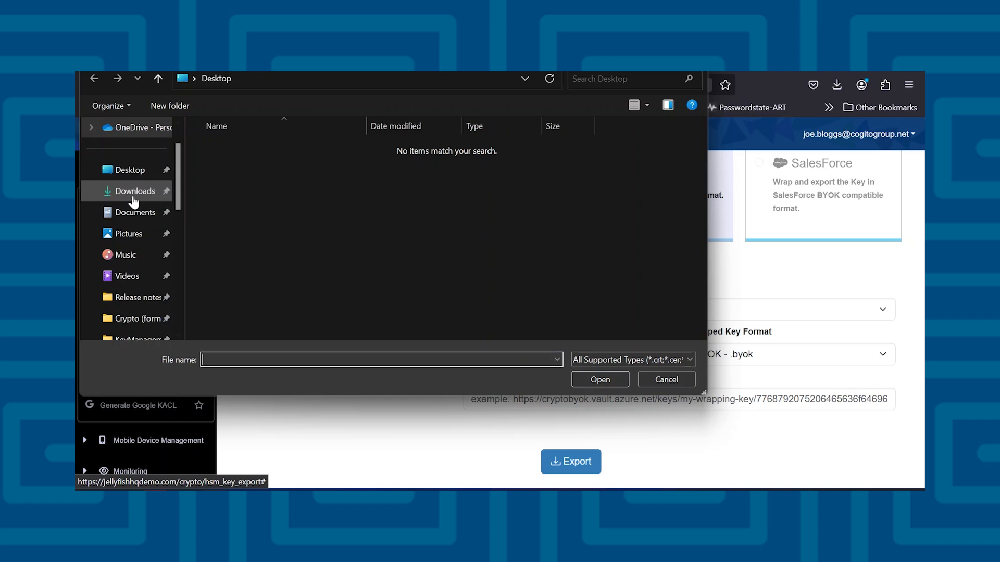
double_click(281, 166)
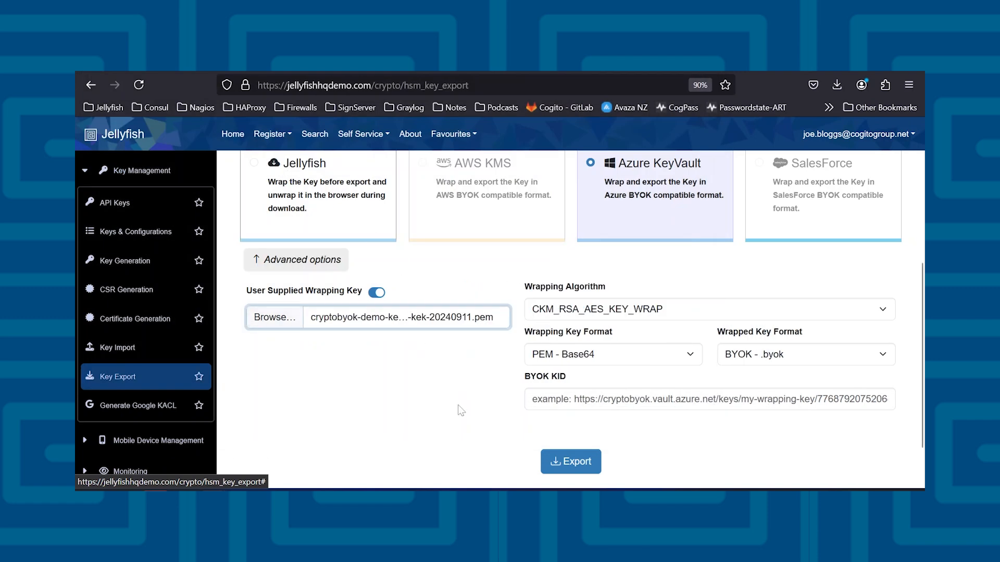
Step: Switch to the Azure portal and copy the Key Identifier of the demo-key-01-kek key version for the BYOK KID
scroll(458, 403, up, 1)
click(570, 419)
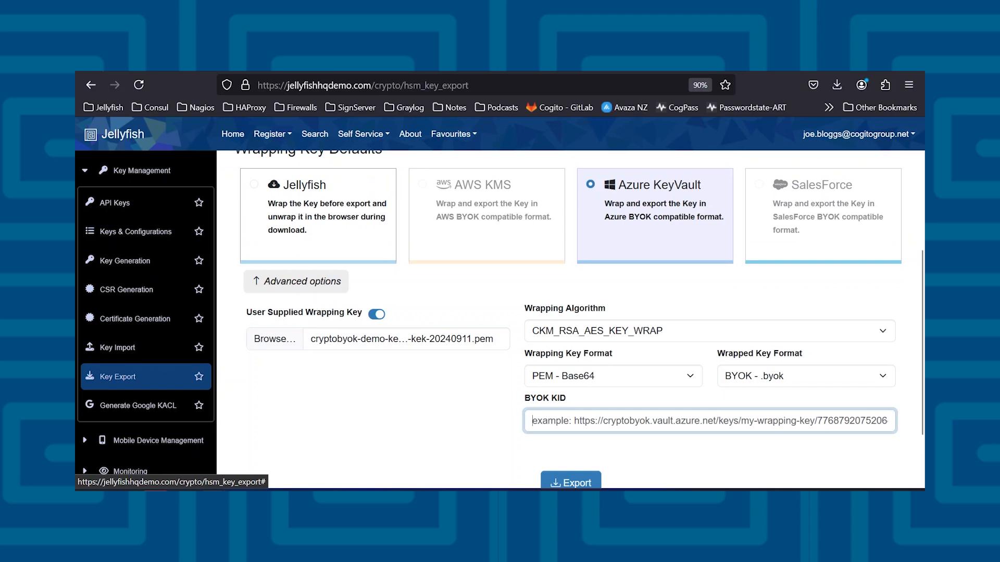
drag(567, 400, 526, 401)
click(578, 405)
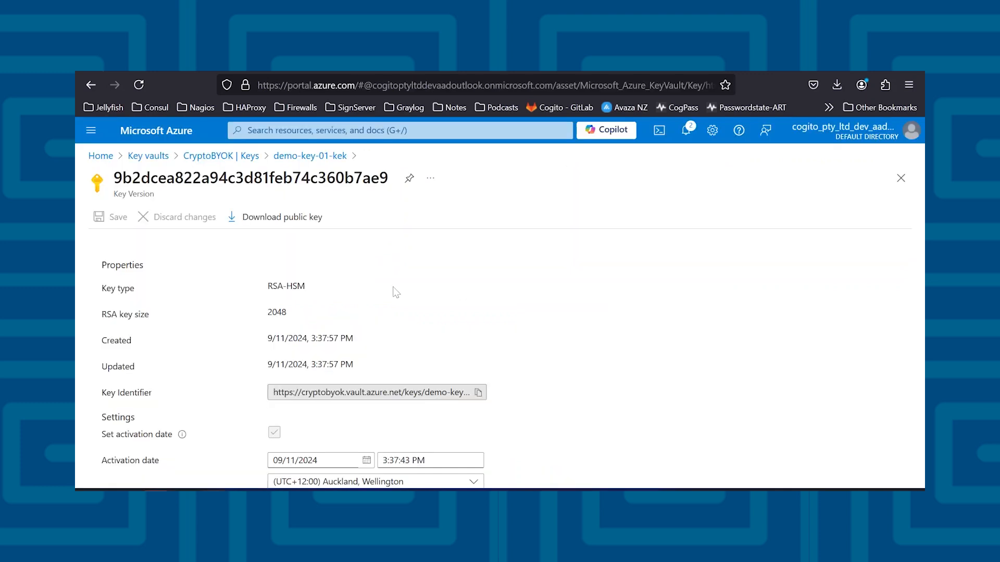
scroll(396, 292, down, 3)
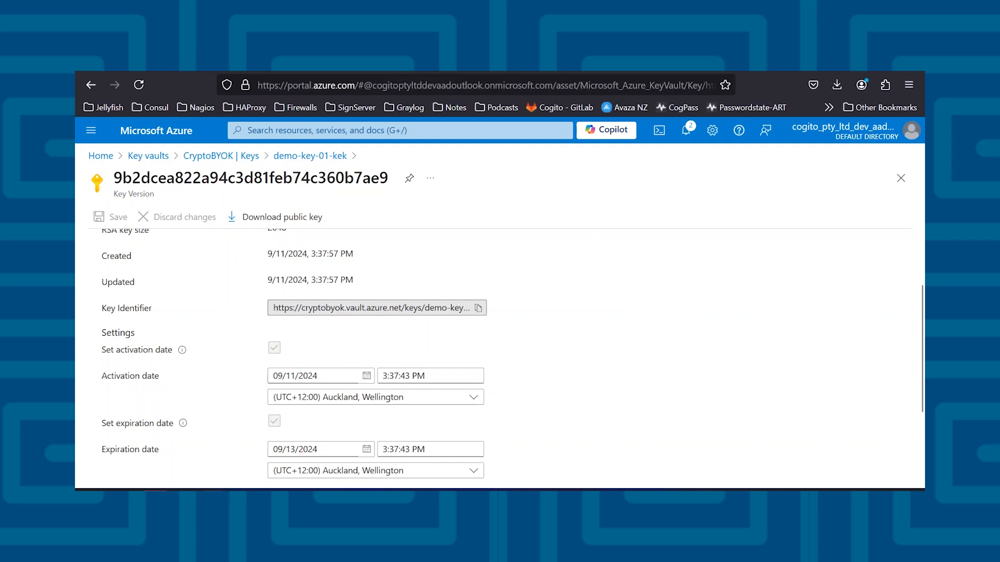
click(478, 309)
scroll(477, 314, down, 3)
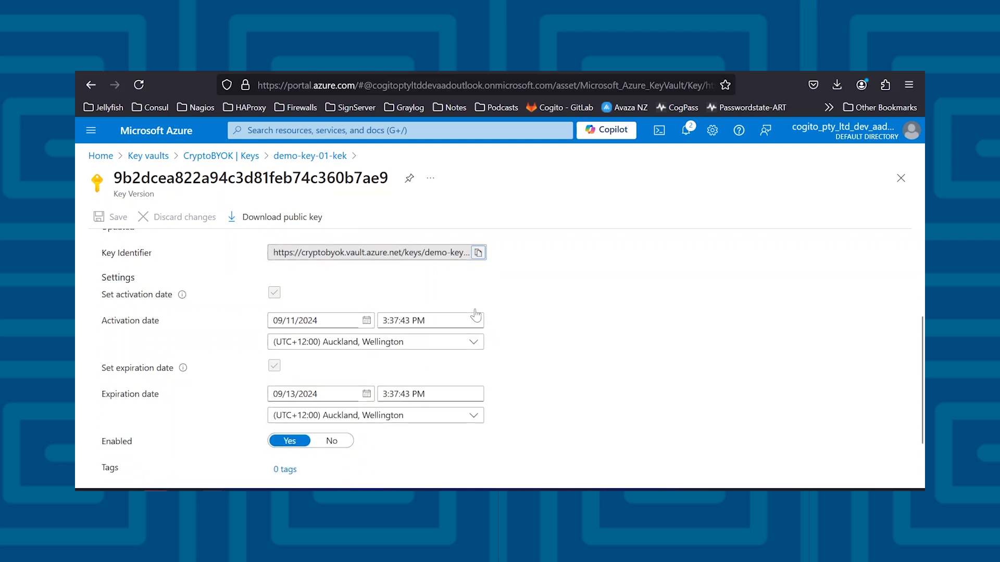
scroll(477, 314, up, 5)
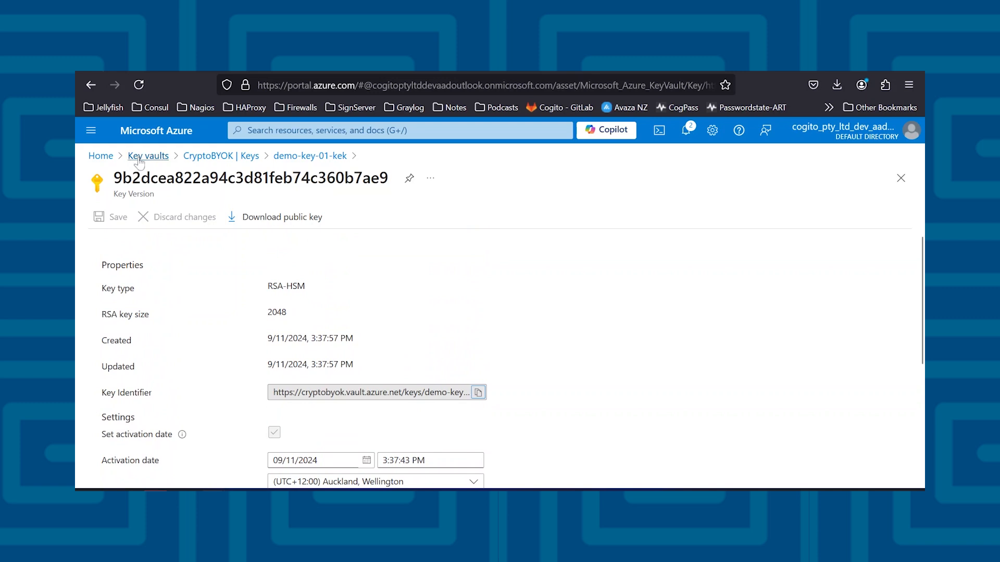
Step: In the CryptoBYOK vault's keys, start creating a key with the Import option and the RSA-HSM key type
click(202, 162)
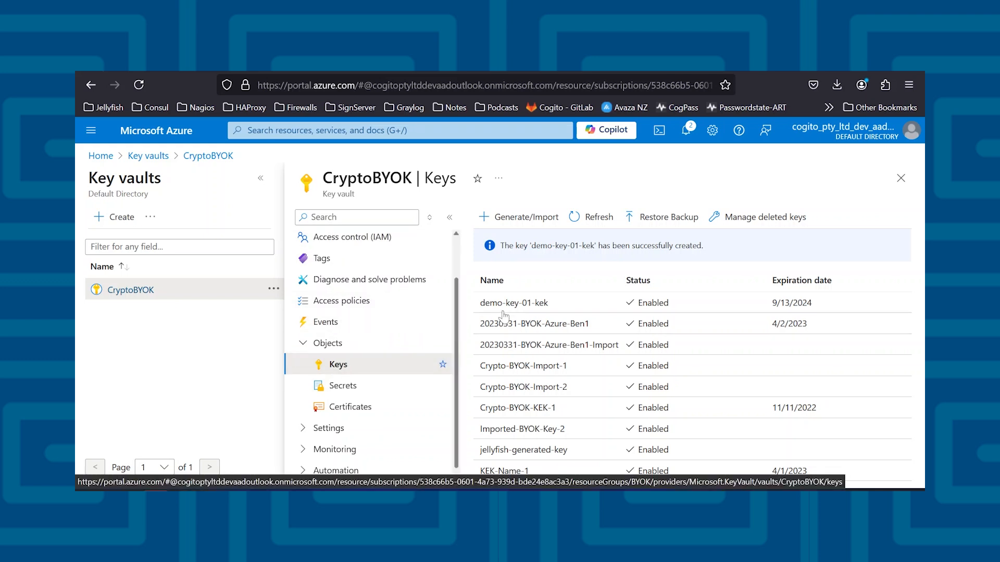
click(518, 216)
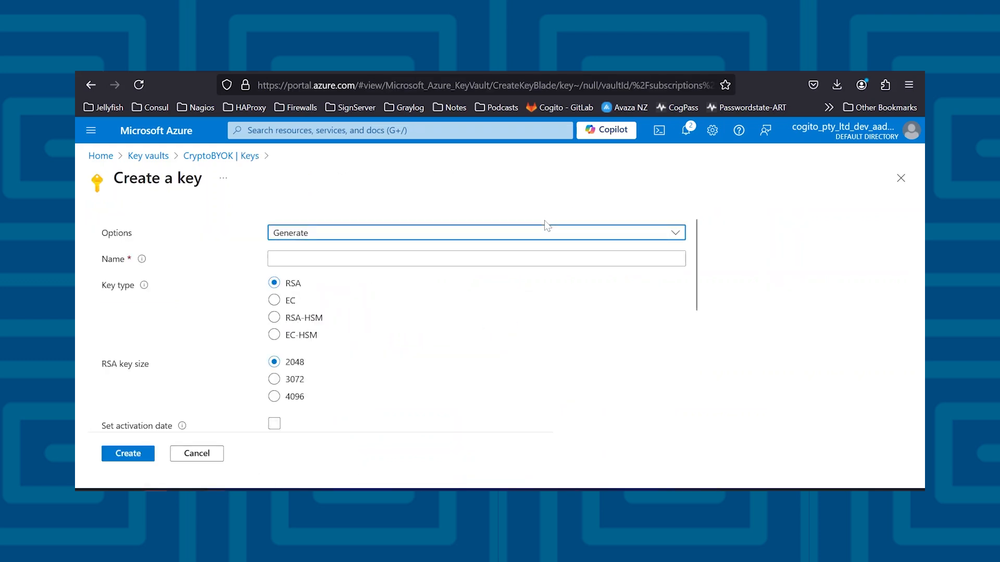
click(514, 236)
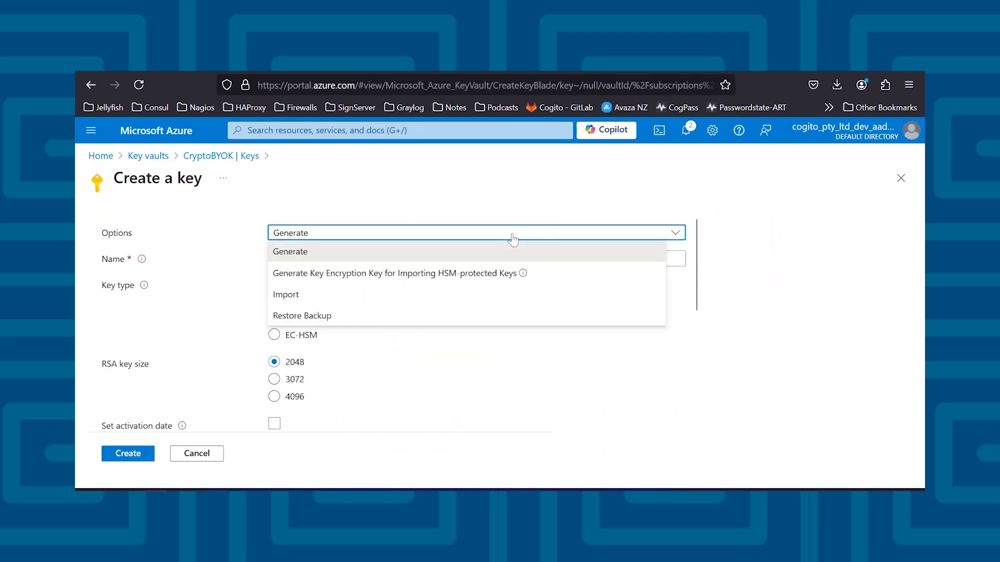
click(315, 298)
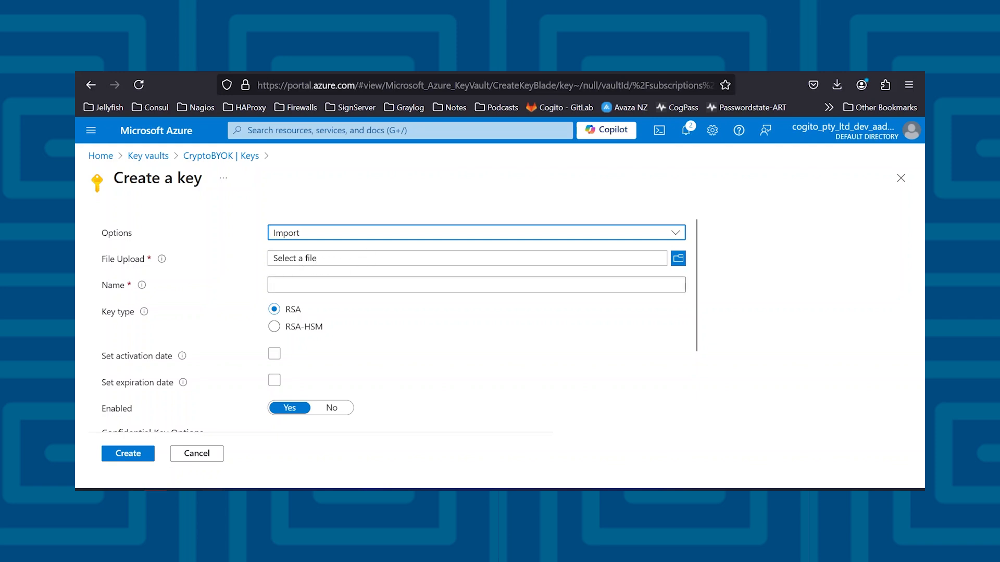
scroll(396, 313, down, 3)
scroll(292, 291, up, 2)
click(294, 287)
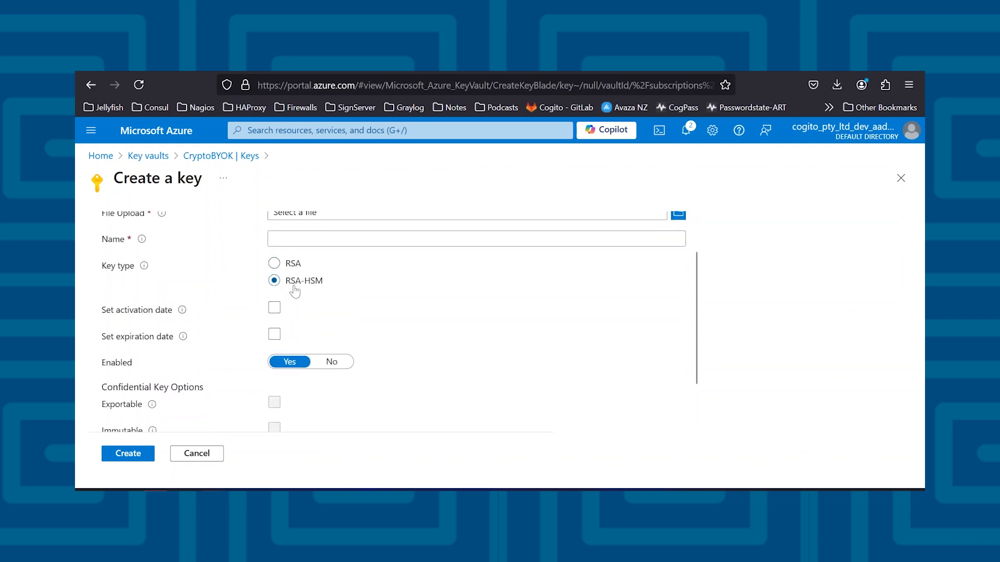
scroll(365, 295, down, 1)
scroll(408, 299, up, 2)
Step: Switch back to Jellyfish, paste the copied key identifier as the BYOK KID, and export the wrapped key
click(417, 62)
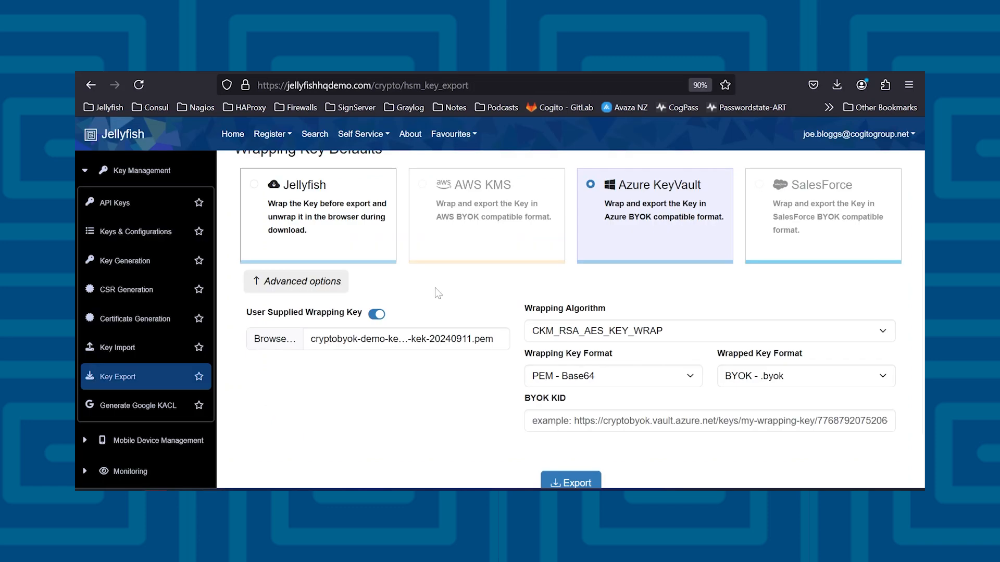
click(709, 421)
key(ctrl+v)
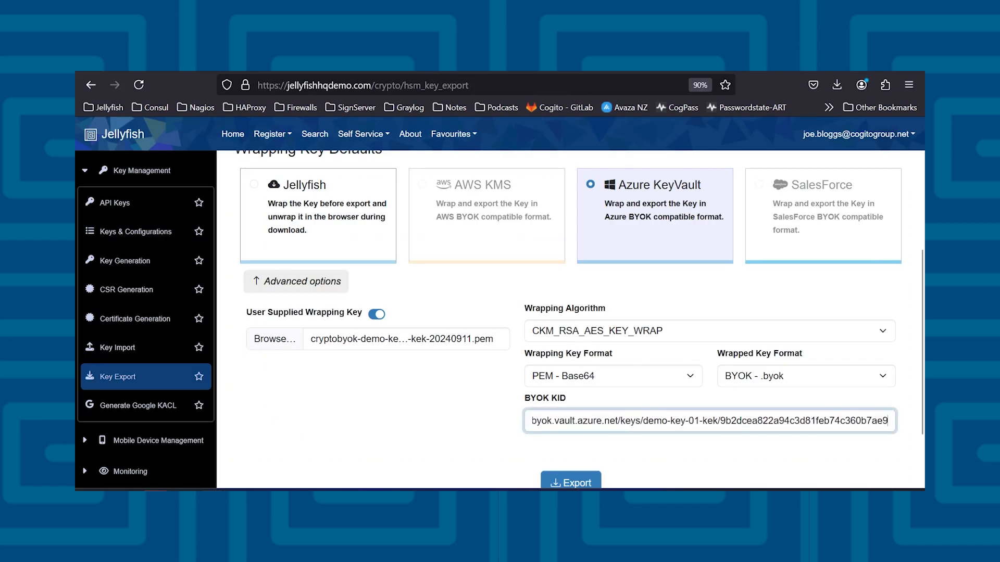
drag(560, 421, 471, 424)
click(470, 424)
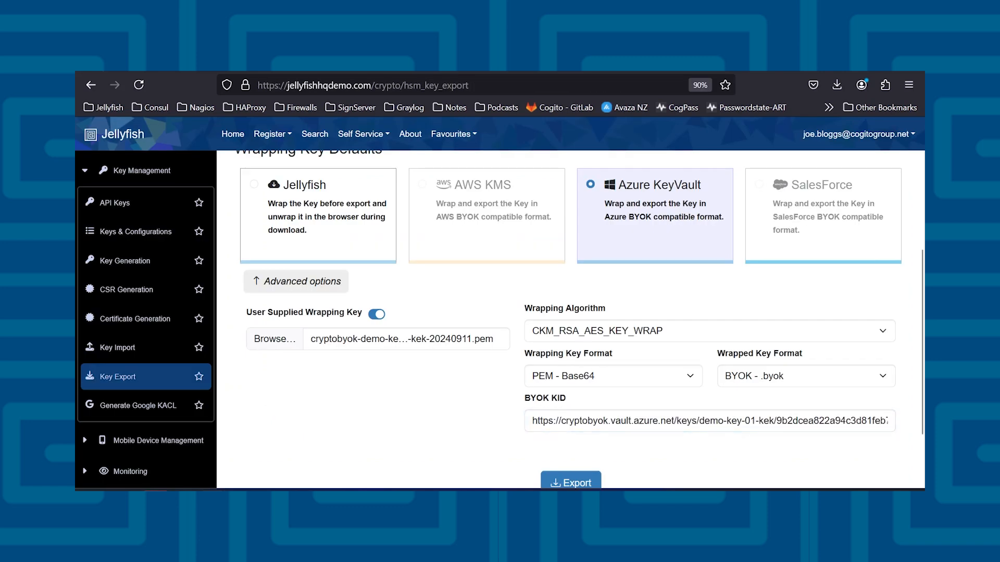
scroll(802, 452, down, 1)
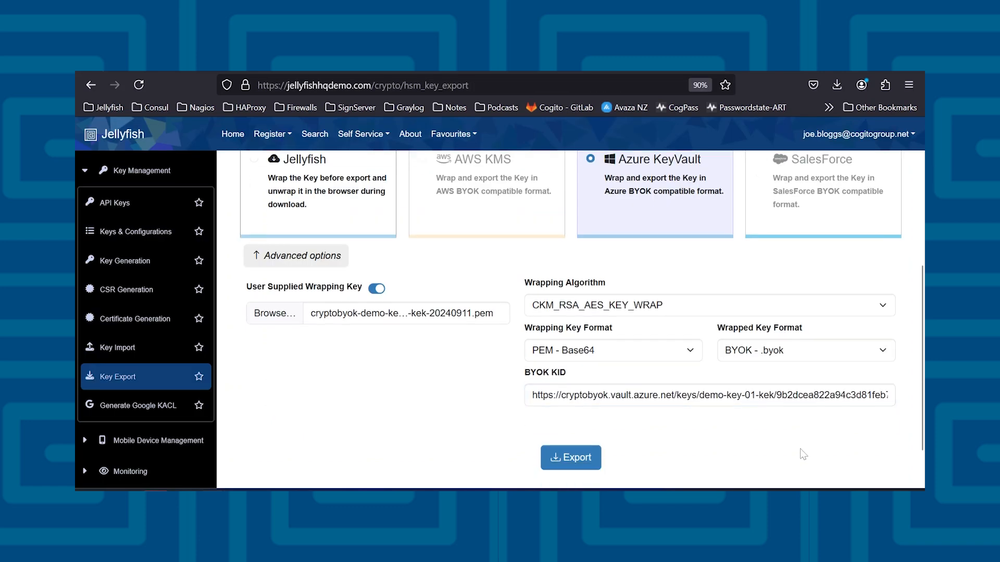
click(584, 465)
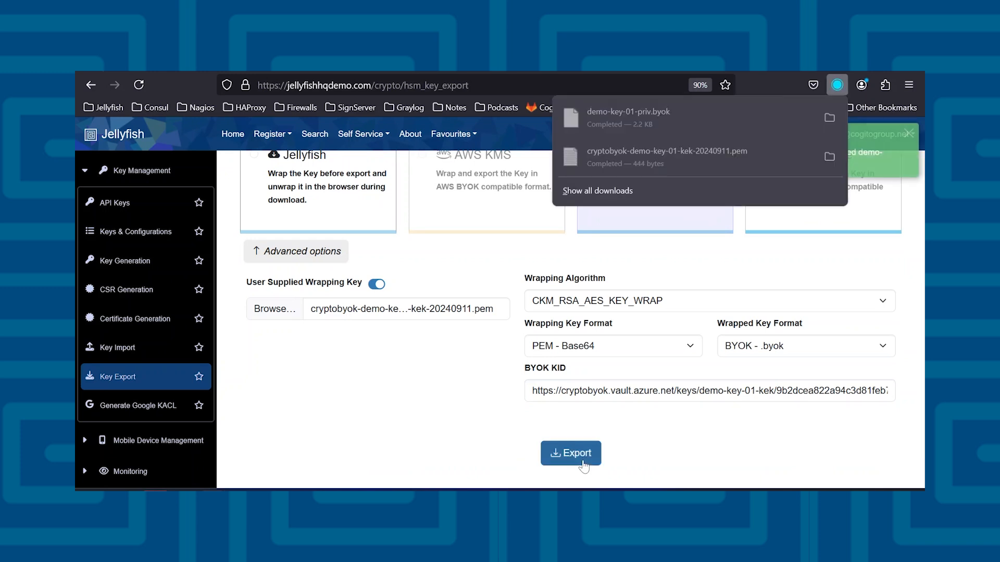
Step: Open the downloaded demo-key-01-priv.byok file in Notepad, examine its header, ciphertext and generator fields, and close it
click(700, 129)
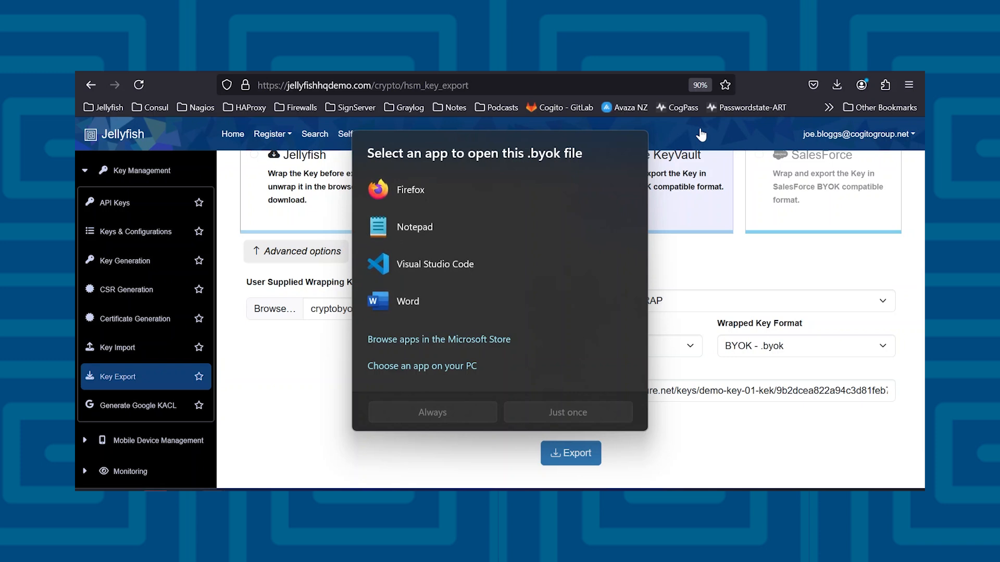
click(523, 223)
click(422, 409)
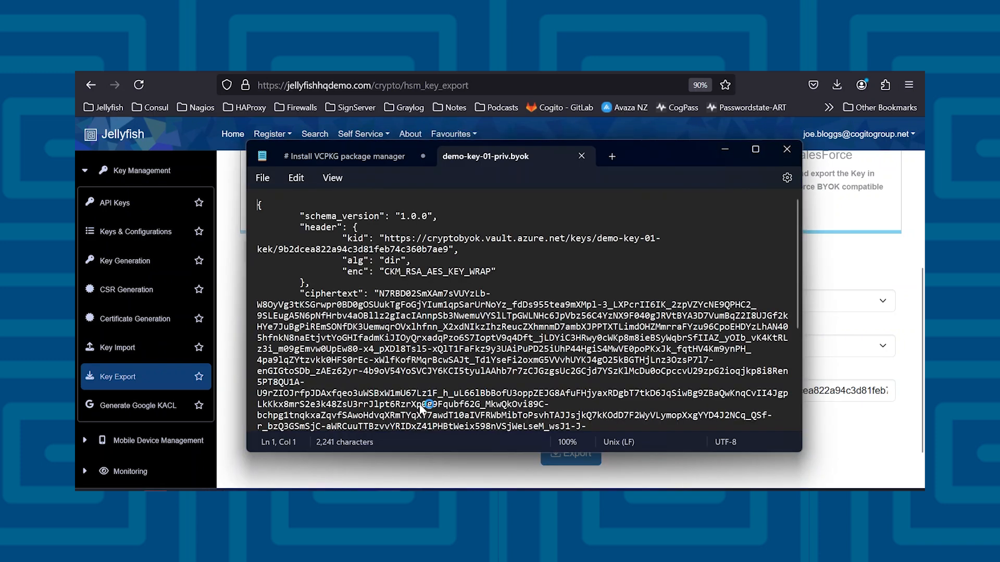
scroll(580, 274, down, 5)
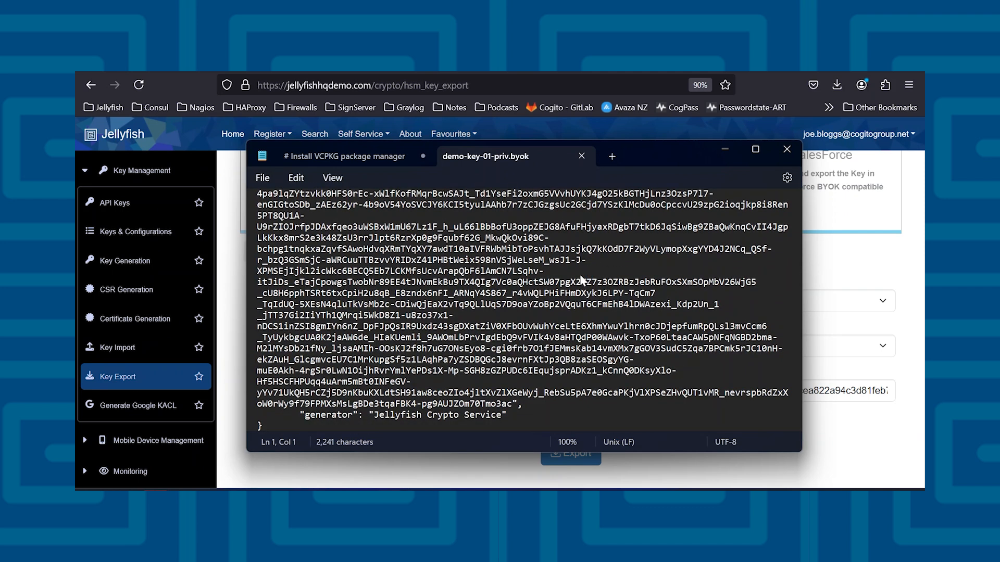
scroll(579, 280, up, 5)
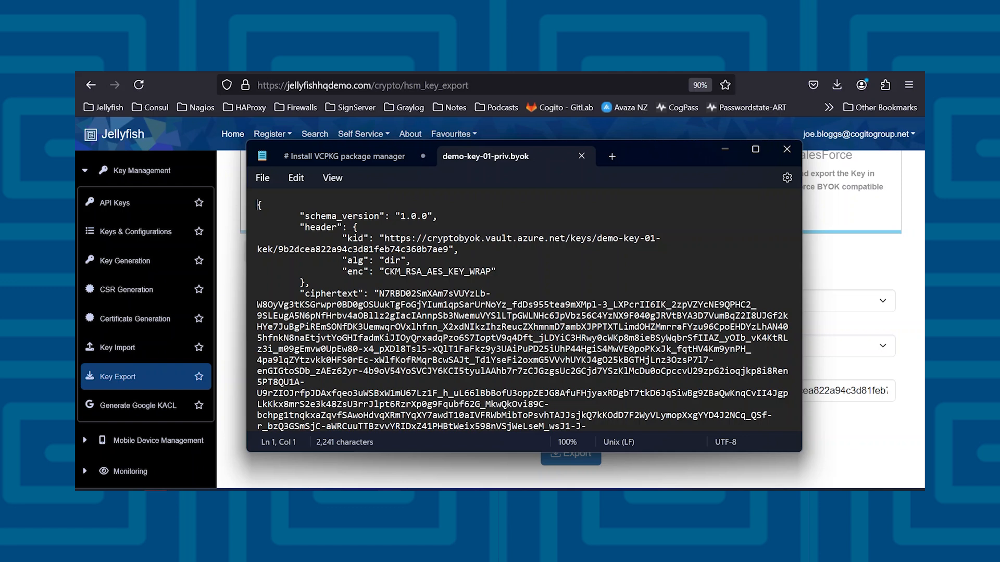
click(787, 150)
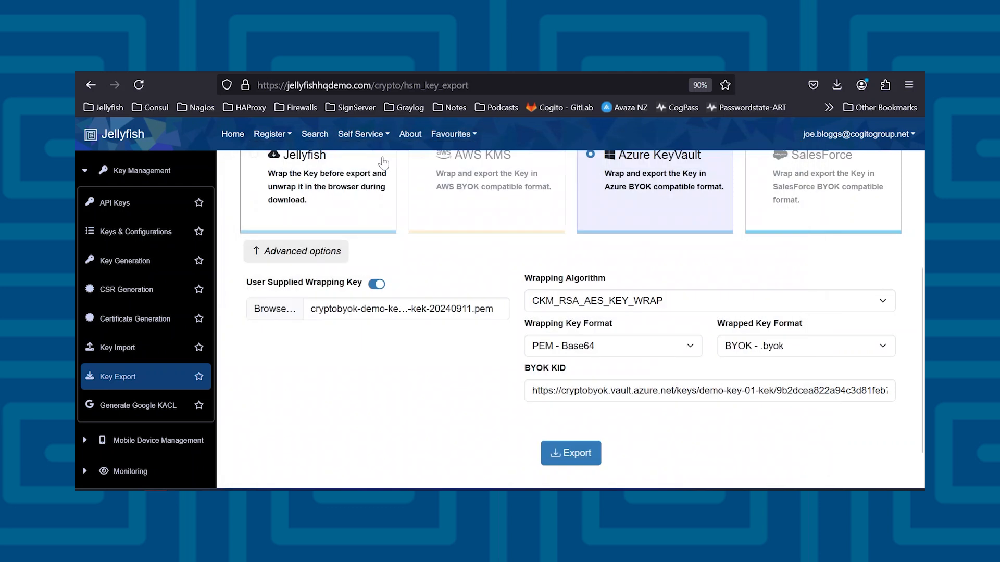
Step: Return to the Azure key import form and upload demo-key-01-priv.byok from the Downloads folder
click(341, 70)
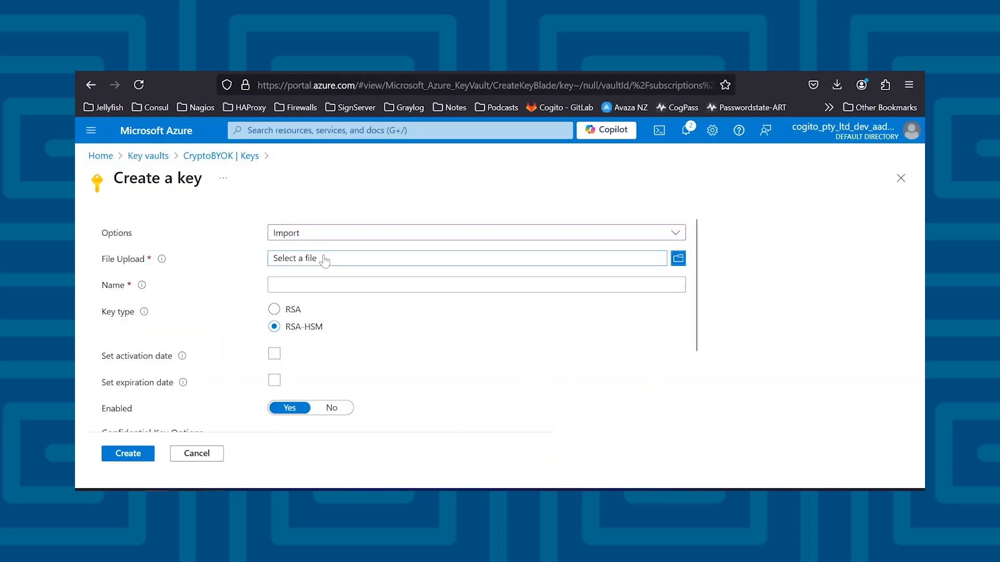
click(571, 258)
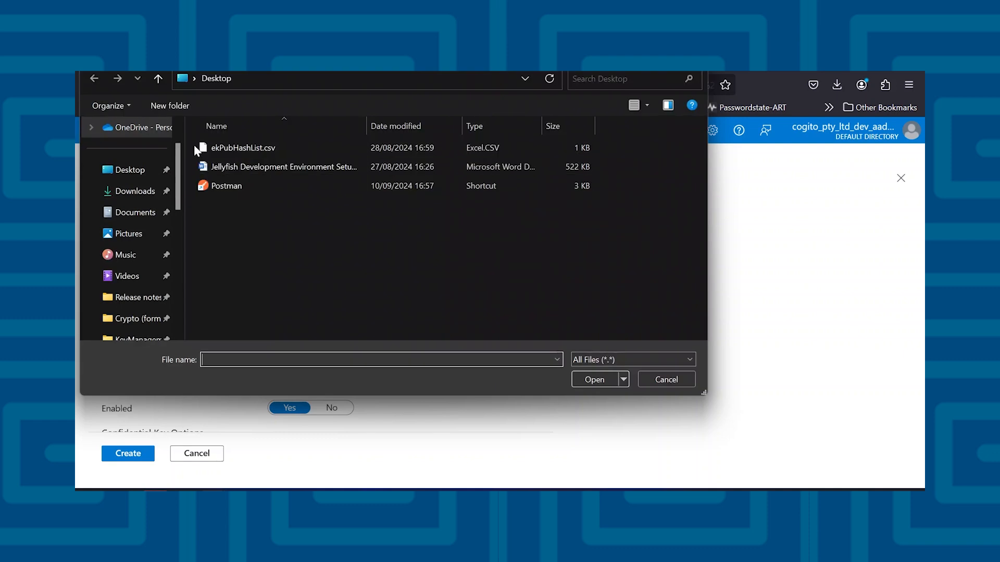
click(137, 192)
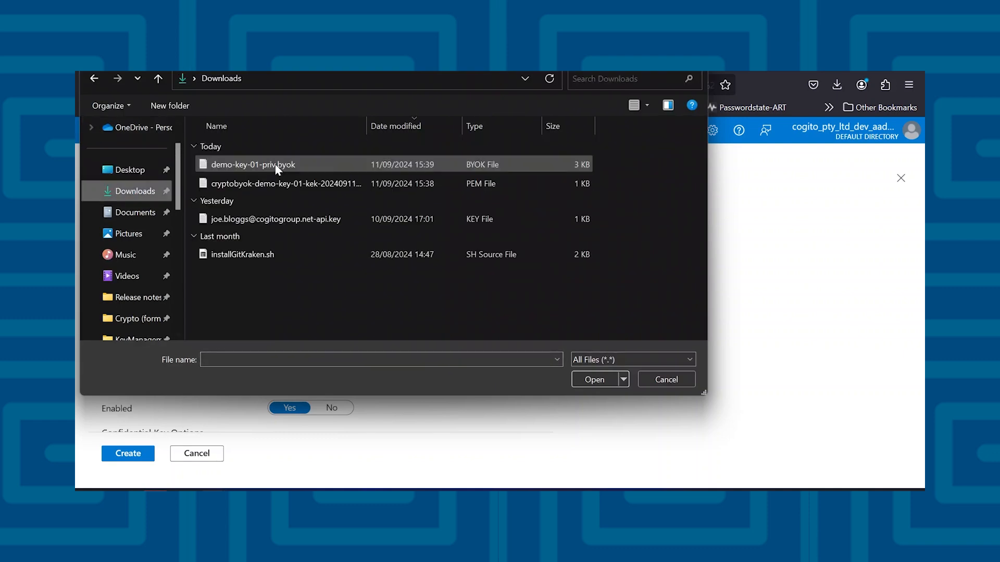
click(276, 170)
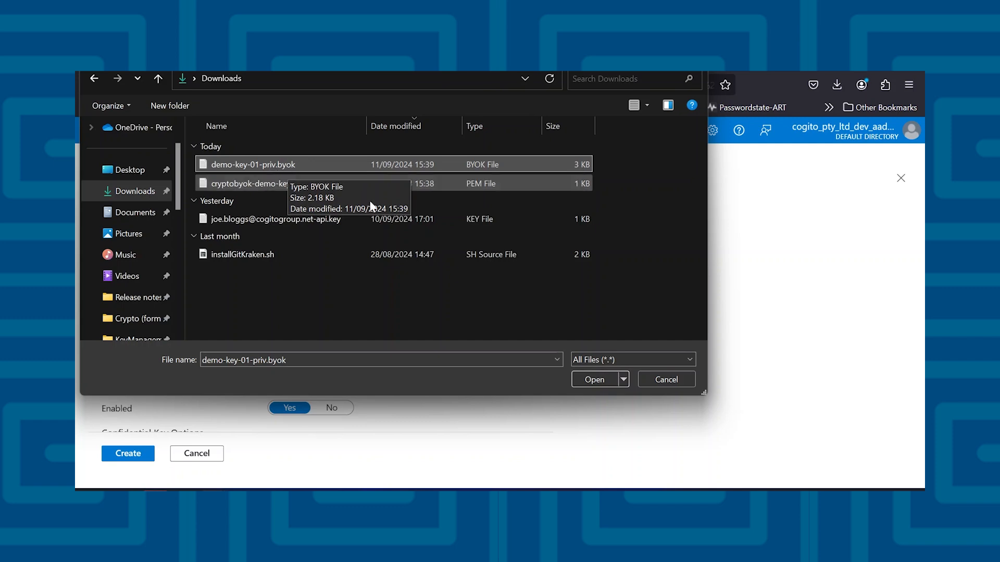
click(583, 384)
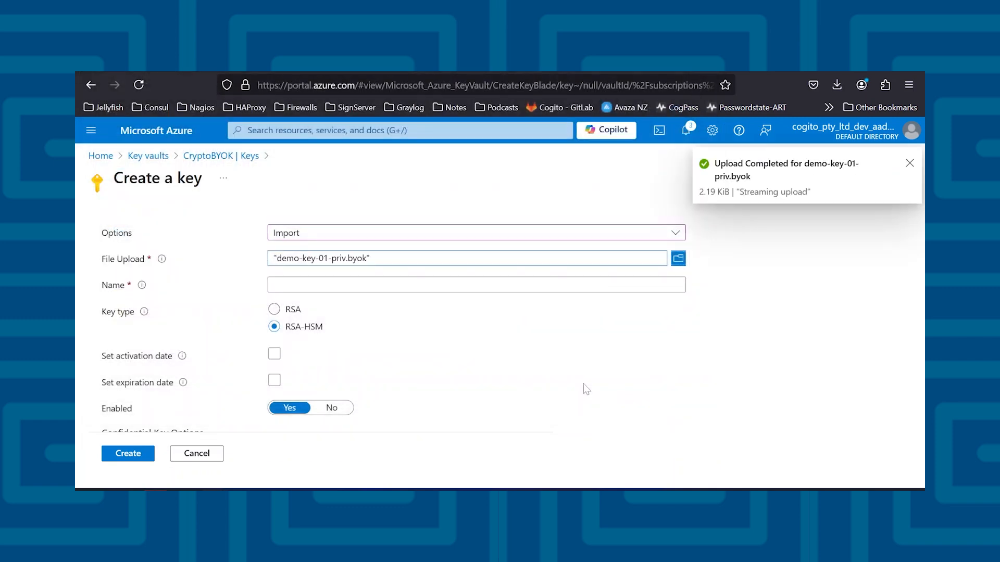
Step: Name the imported key demo-key-01, using the entry from the clipboard history
click(391, 286)
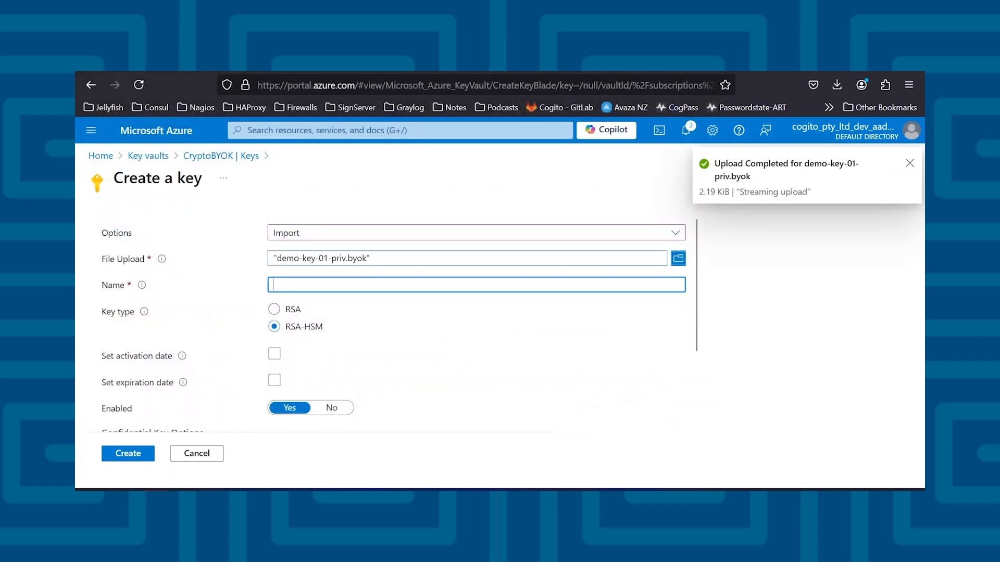
key(super+v)
key(Down)
key(Return)
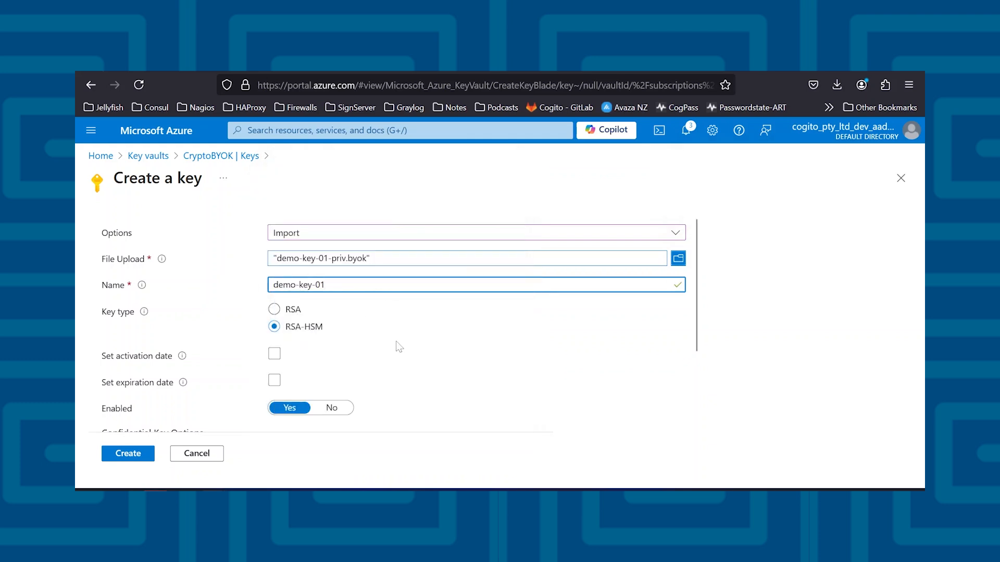
Step: Create the key with no activation or expiration date, and open demo-key-01 from the CryptoBYOK key list
scroll(397, 345, down, 2)
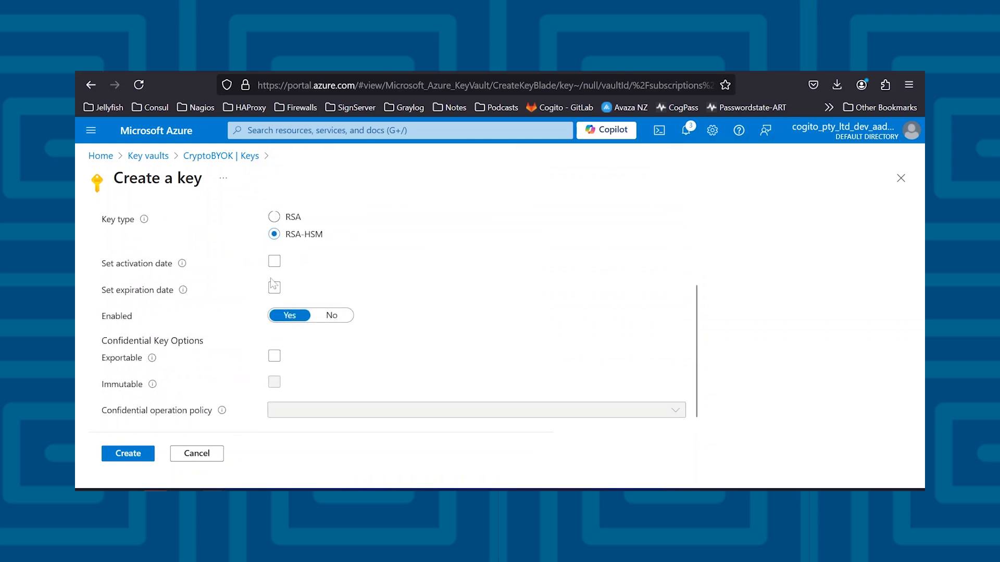
click(275, 356)
scroll(382, 358, up, 3)
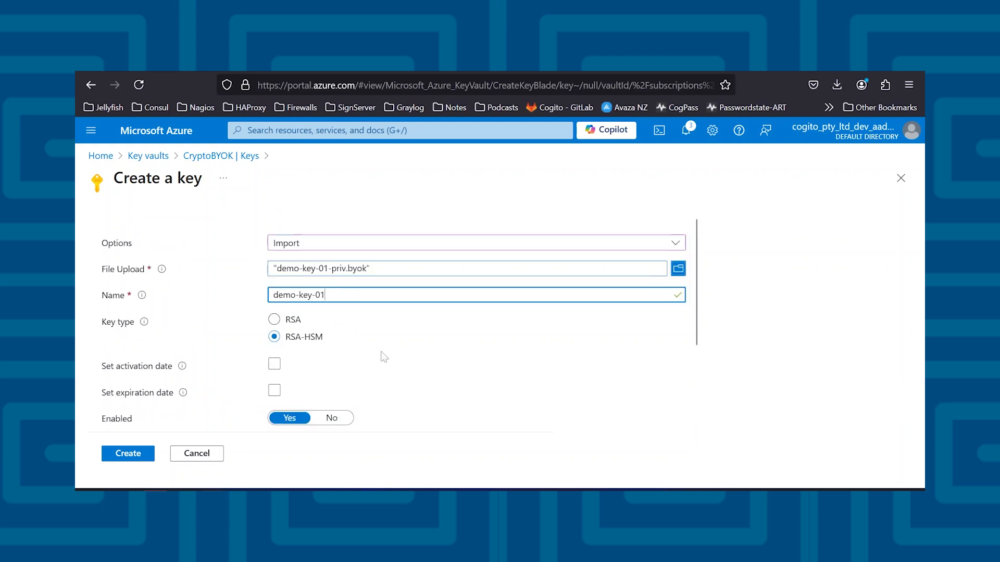
scroll(382, 358, down, 3)
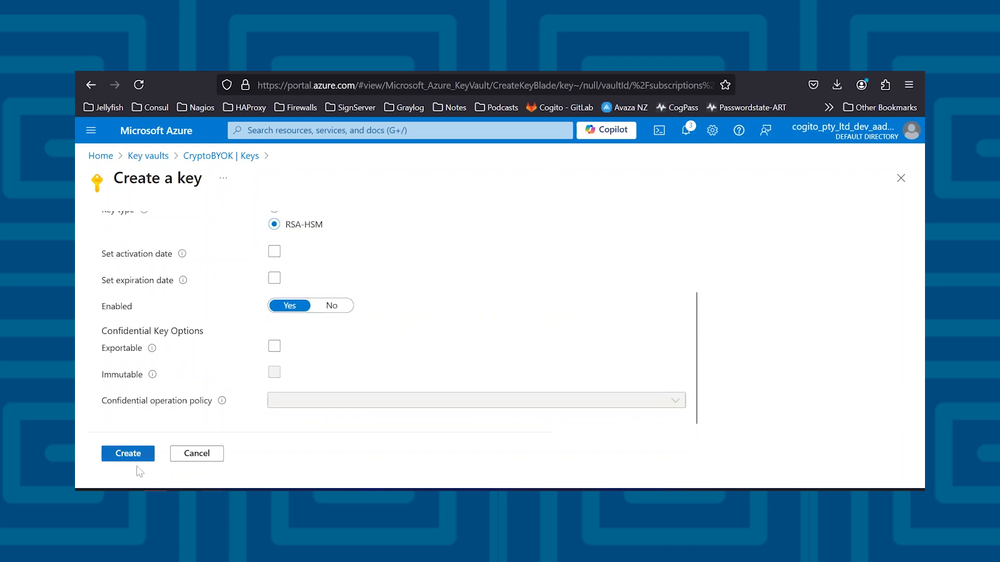
click(125, 455)
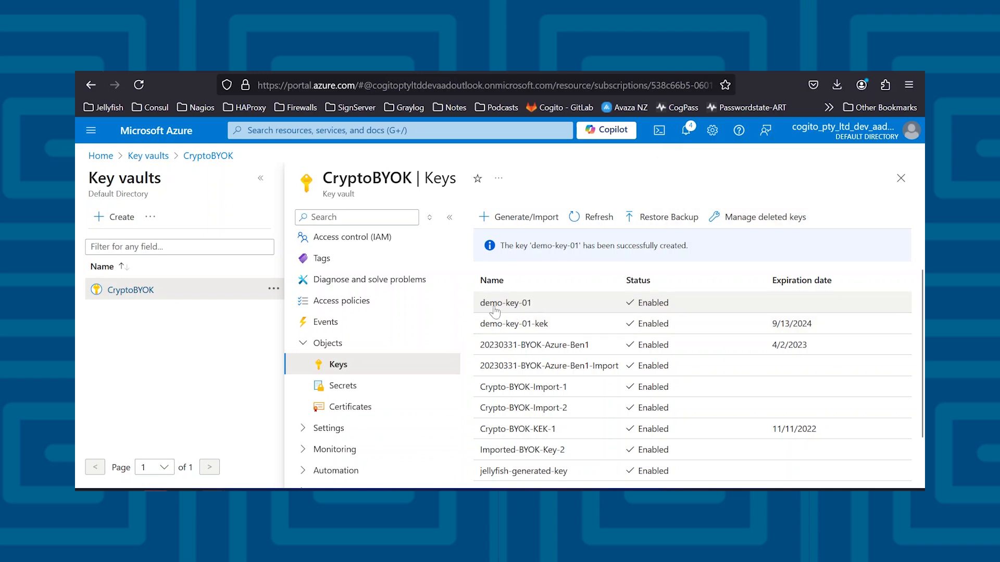
click(523, 305)
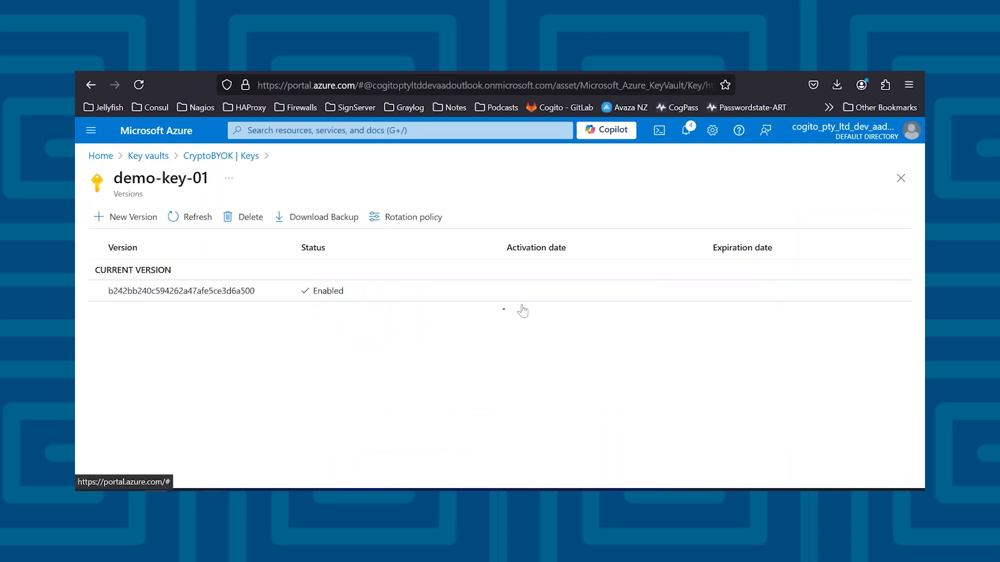
Step: Open the current version of demo-key-01 and review its properties, enabled setting and permitted operations
click(196, 297)
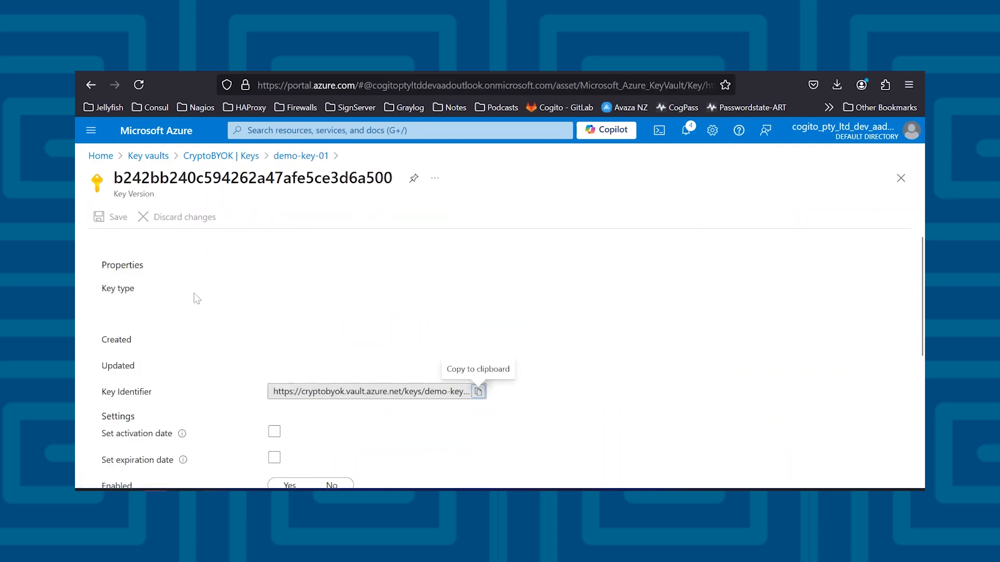
scroll(492, 338, down, 5)
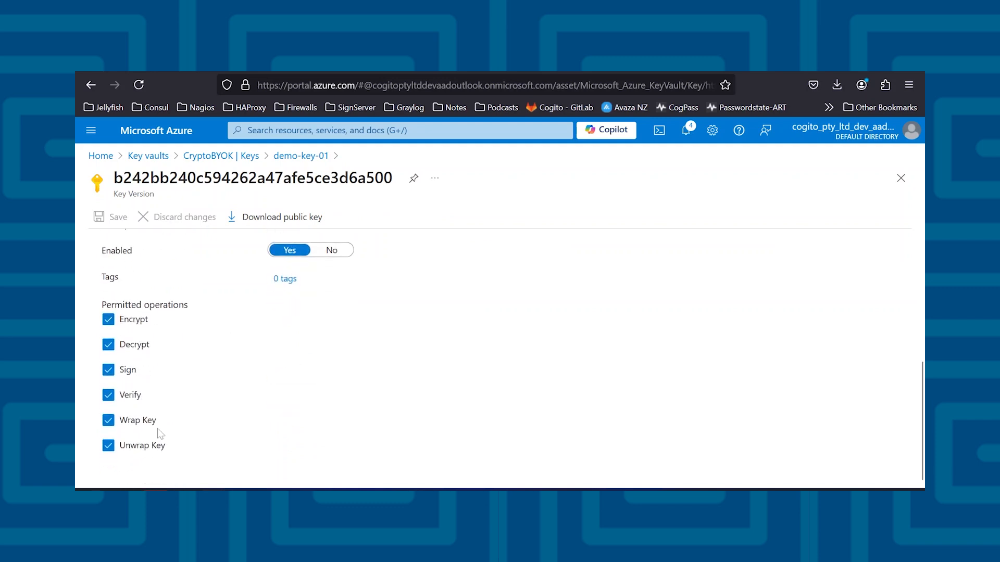
scroll(452, 294, up, 1)
scroll(453, 291, up, 4)
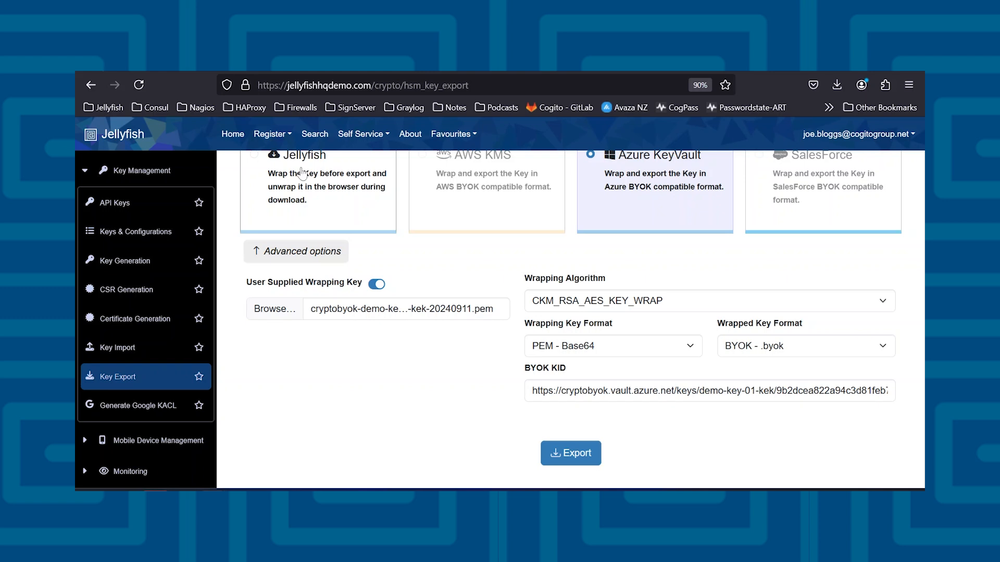
Step: Switch to Jellyfish, open Keys & Configurations and filter the HSM tokens by the key alias demo-key-01
scroll(290, 164, up, 5)
click(83, 240)
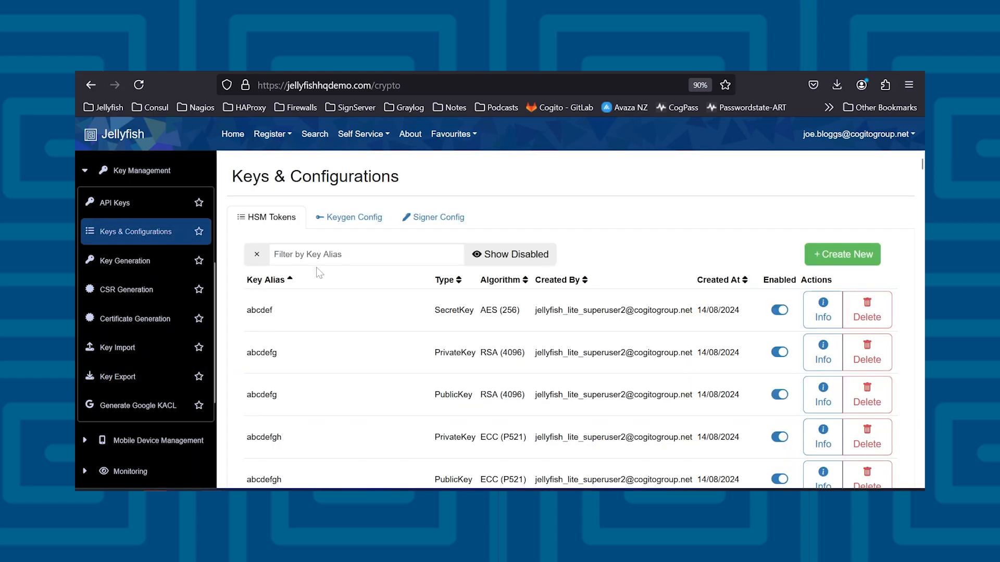
click(361, 254)
text(demo-key-01)
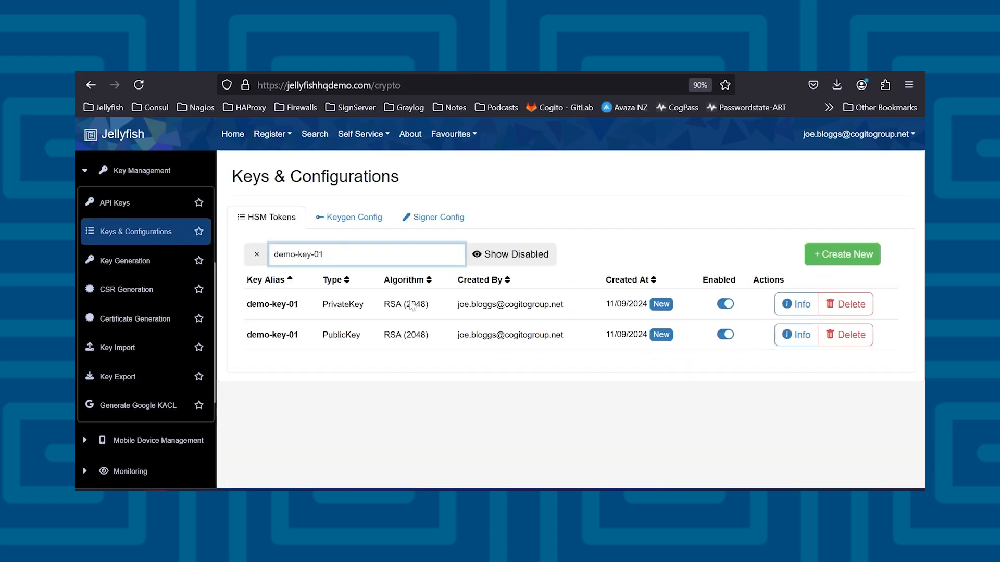
Step: Disable both the private and public demo-key-01 tokens, and include disabled keys in the filtered list
click(723, 308)
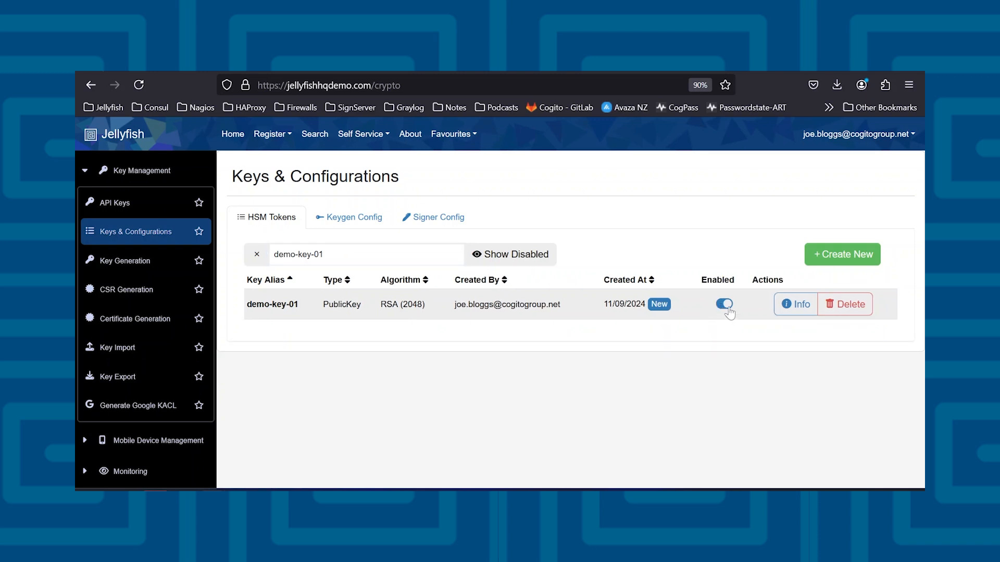
click(725, 307)
click(552, 265)
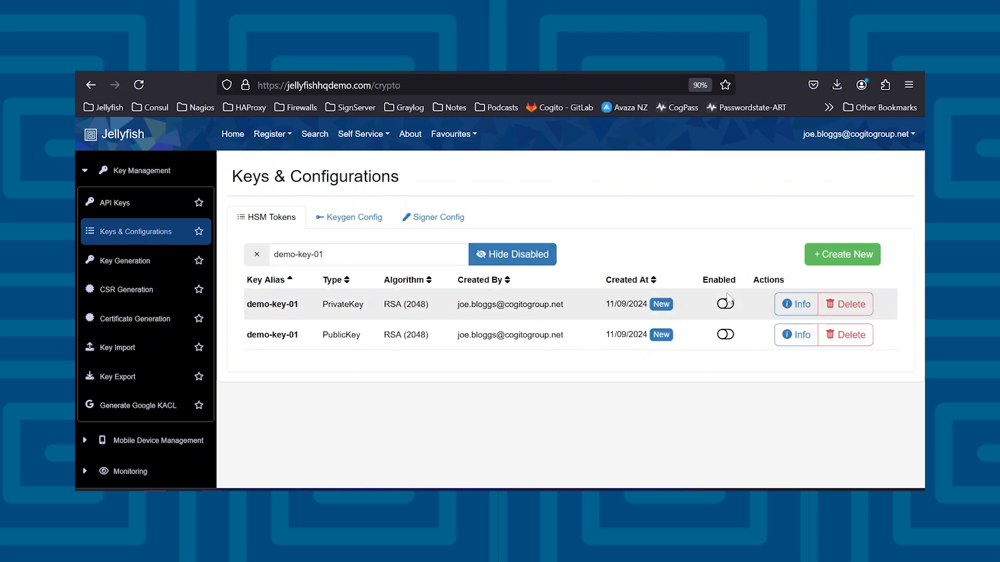